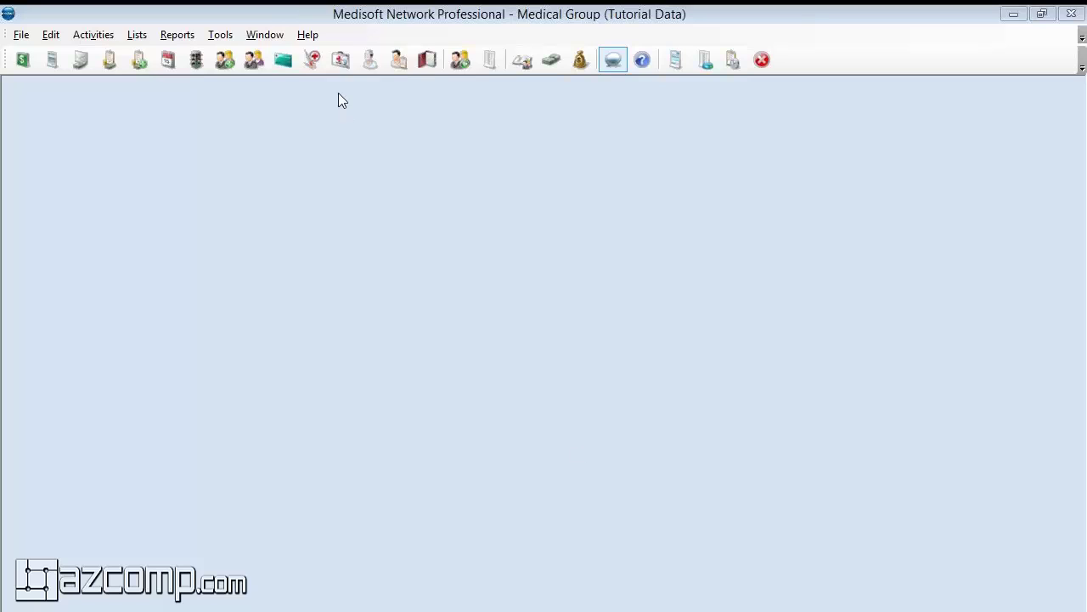
Open the diagnosis code list, start a new diagnosis record, and place its restored window over the list.
{"action": "left_click", "coordinate": [341, 61]}
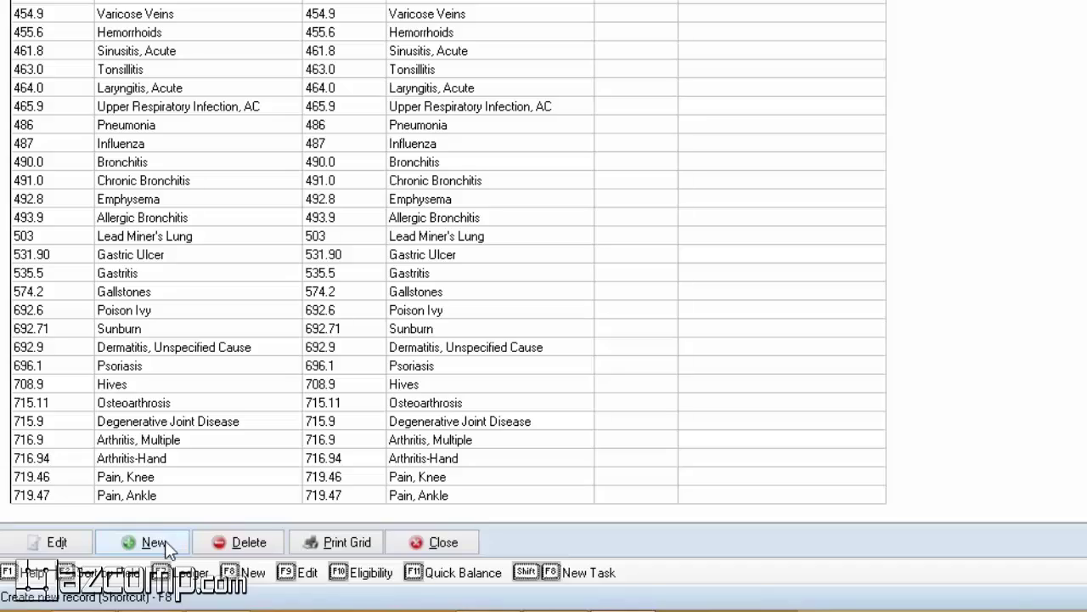
{"action": "left_click", "coordinate": [154, 542]}
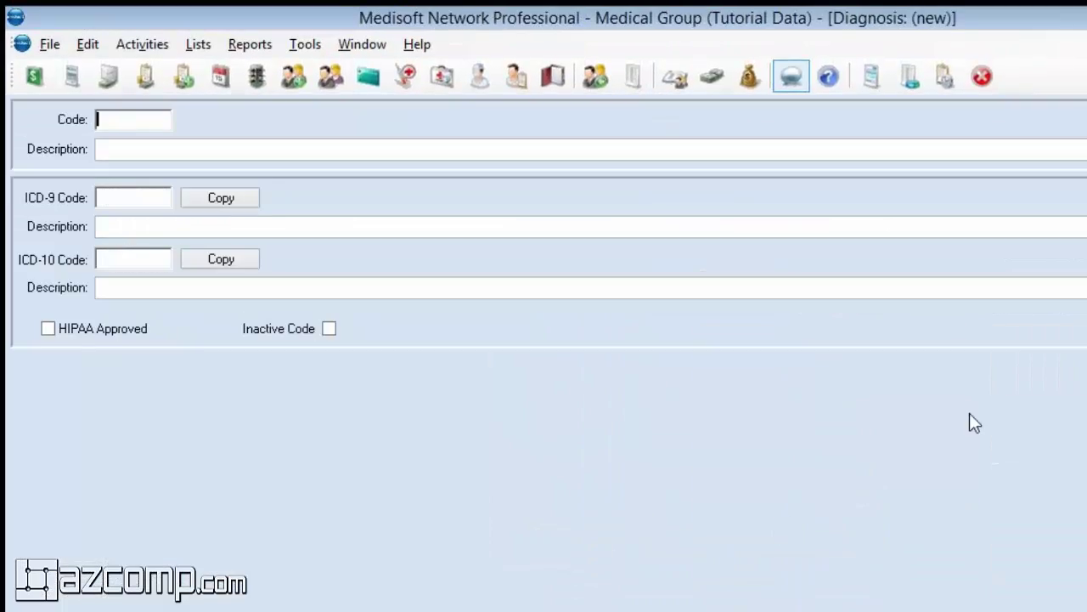
{"action": "left_click", "coordinate": [1086, 44]}
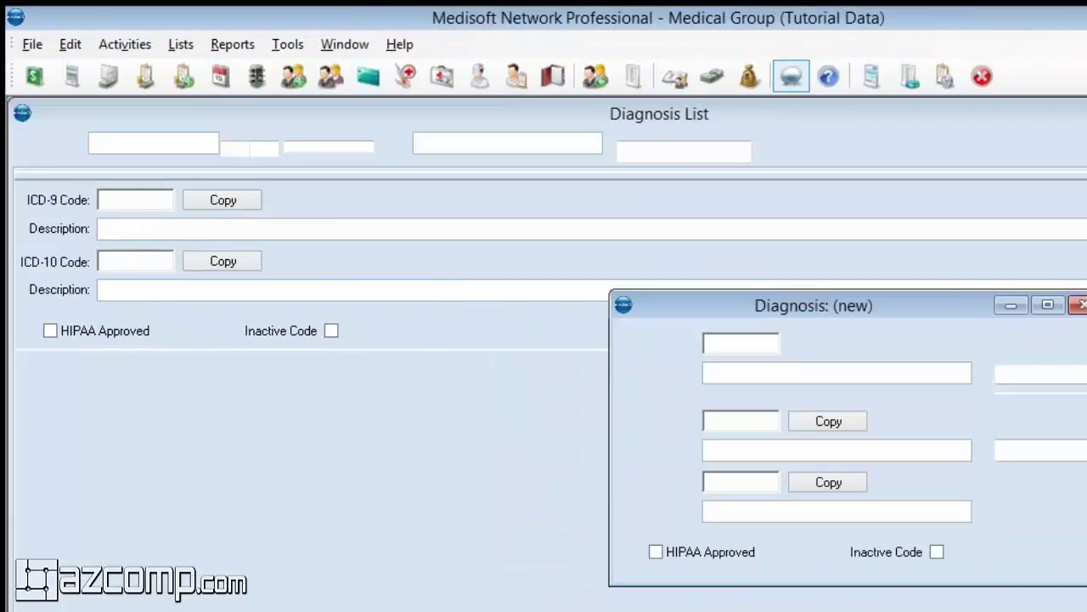
{"action": "left_click_drag", "start_coordinate": [812, 308], "coordinate": [602, 277]}
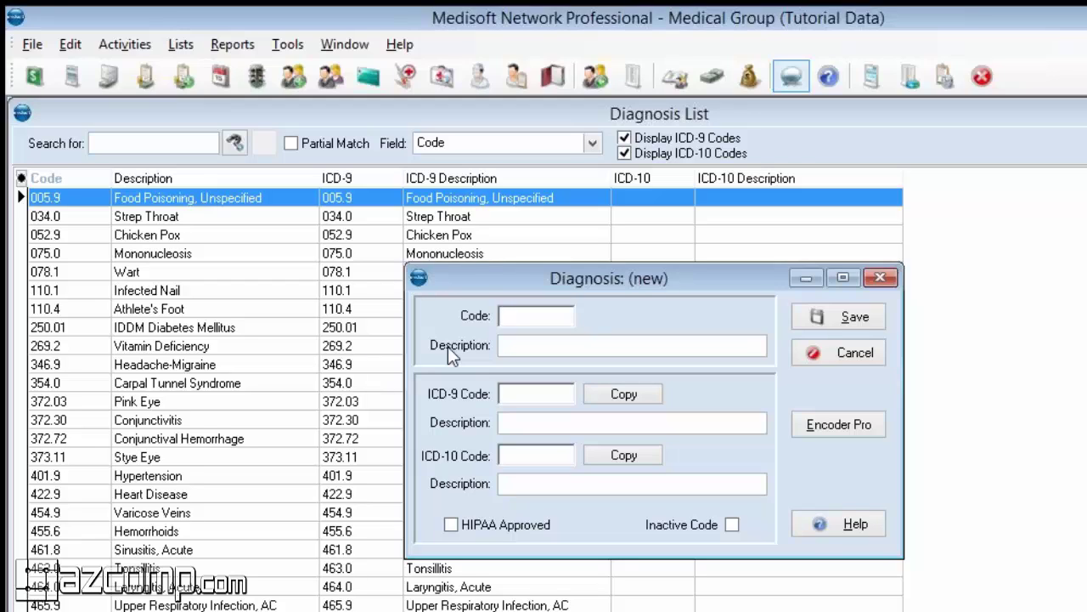
Enter code R10.0 with description Acute Abdomen and copy both into the ICD-10 code and description.
{"action": "type", "text": "R"}
{"action": "type", "text": "10.0"}
{"action": "left_click", "coordinate": [554, 346]}
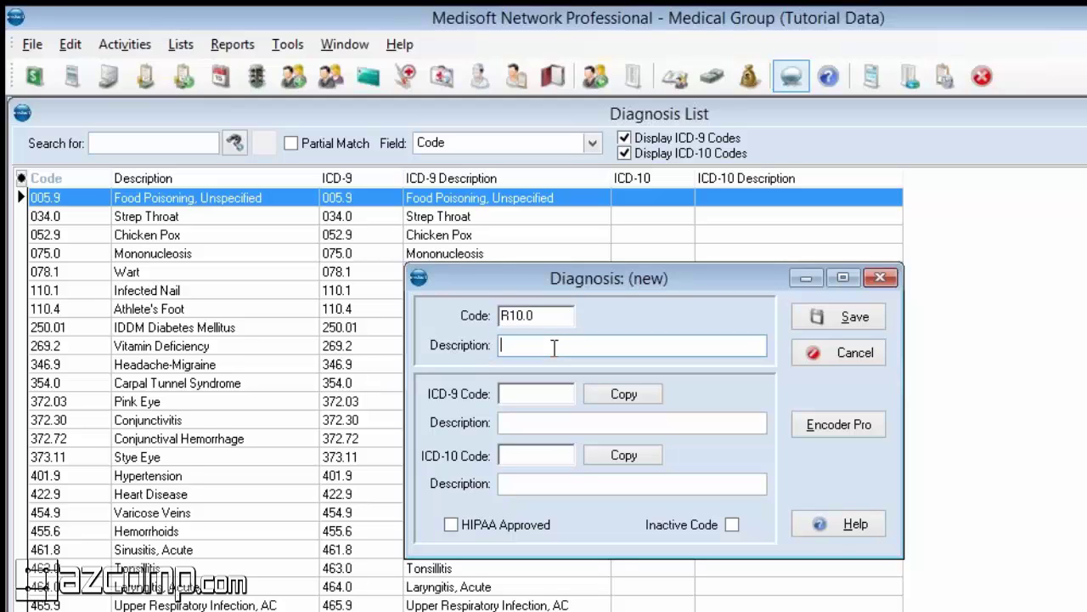
{"action": "type", "text": "Acute Abdomen"}
{"action": "left_click", "coordinate": [614, 457]}
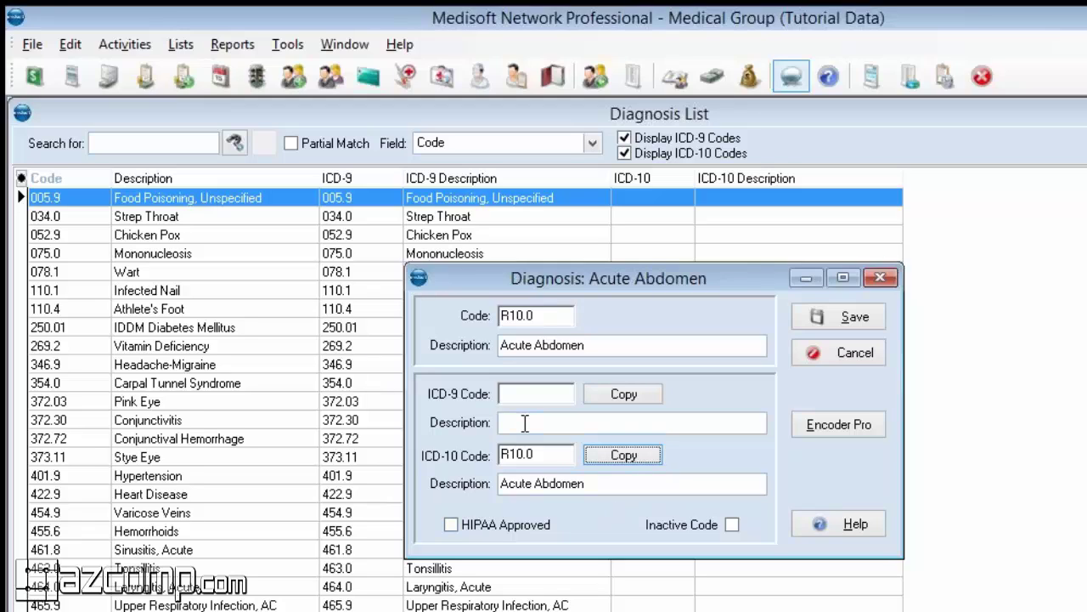
Try to save the Acute Abdomen diagnosis, then discard the new record.
{"action": "left_click", "coordinate": [834, 324]}
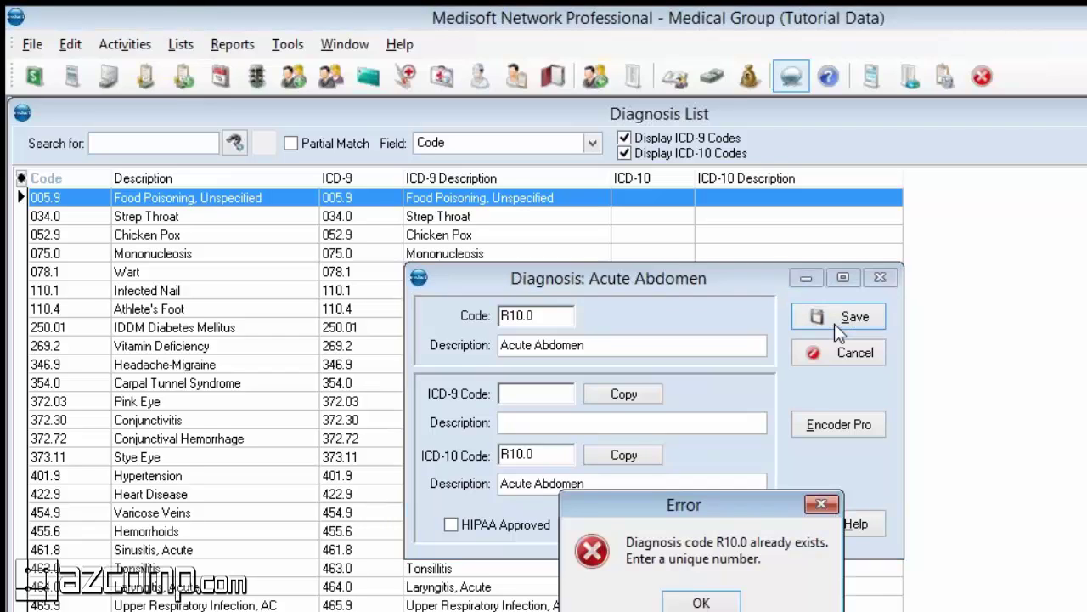
{"action": "left_click", "coordinate": [705, 604]}
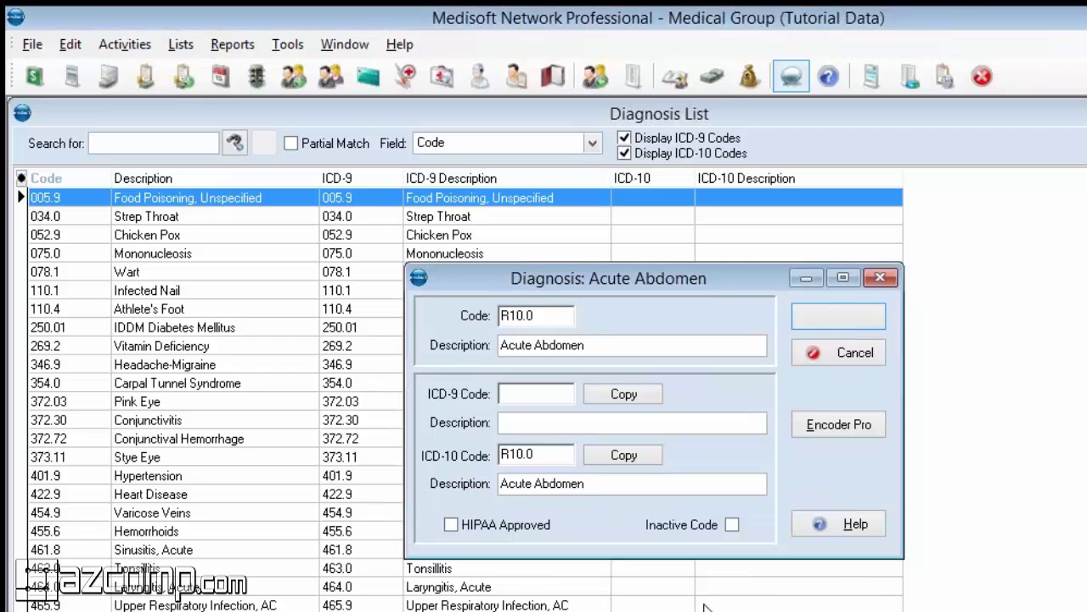
{"action": "left_click", "coordinate": [838, 354]}
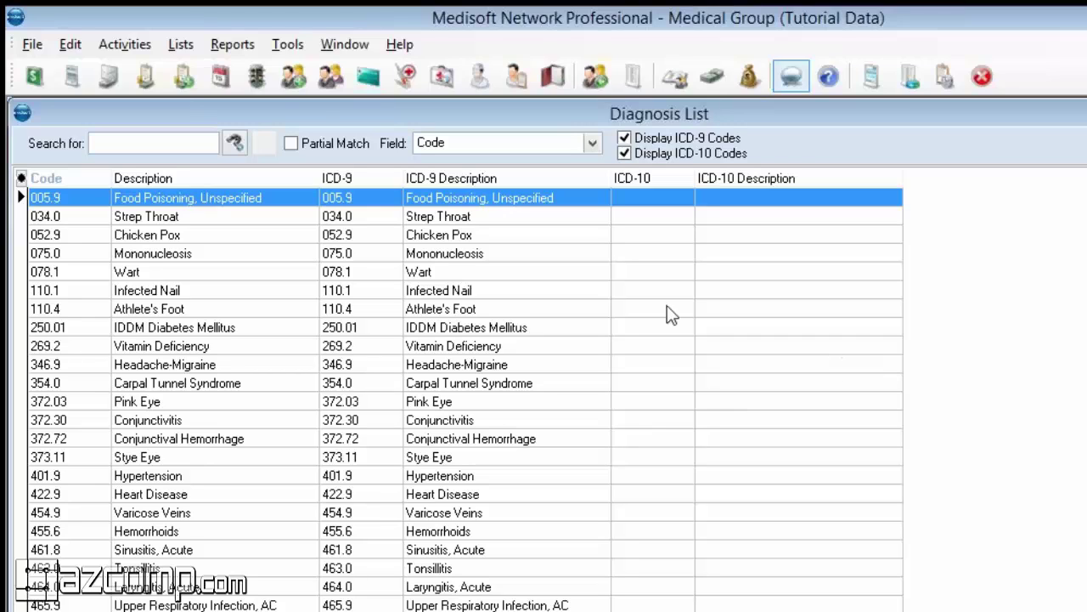
Use the Create ICD-10 Mappings utility to create the 1:1 mapping for code 719.47 Pain, Ankle.
{"action": "left_click", "coordinate": [288, 44]}
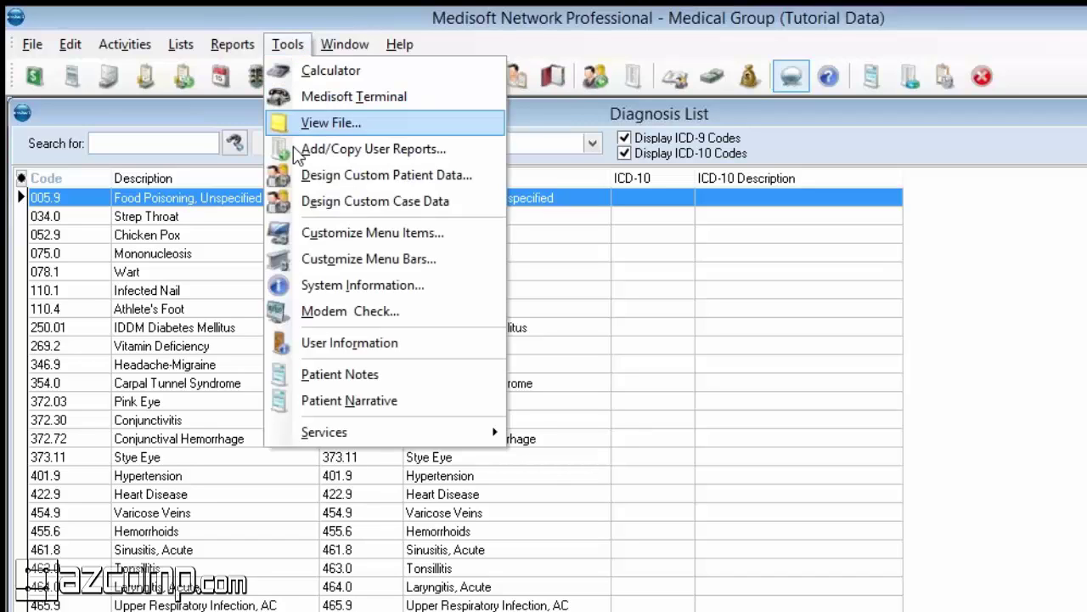
{"action": "mouse_move", "coordinate": [314, 435]}
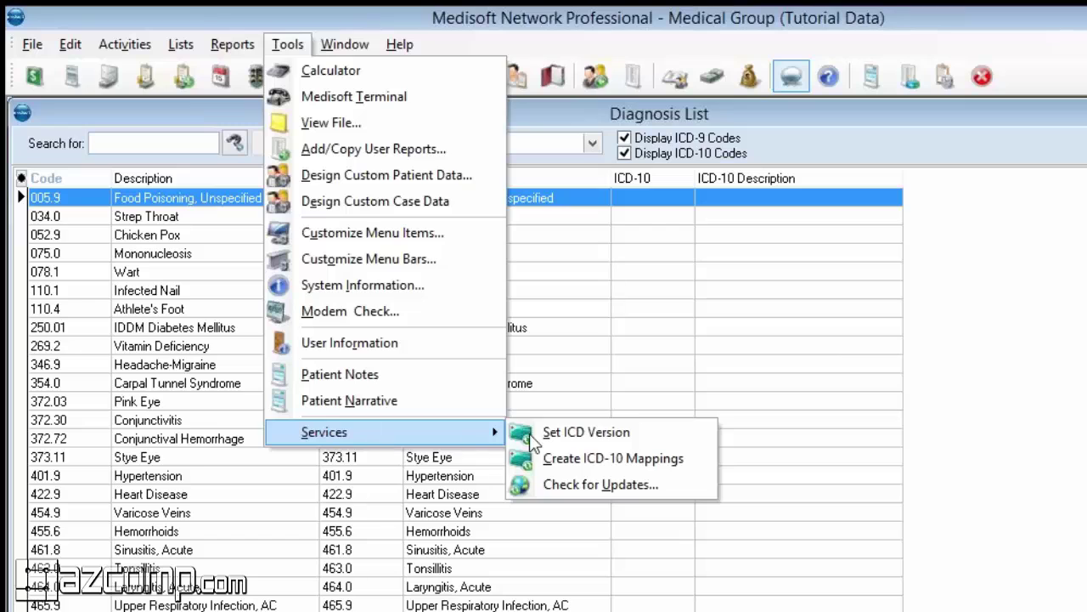
{"action": "left_click", "coordinate": [606, 463]}
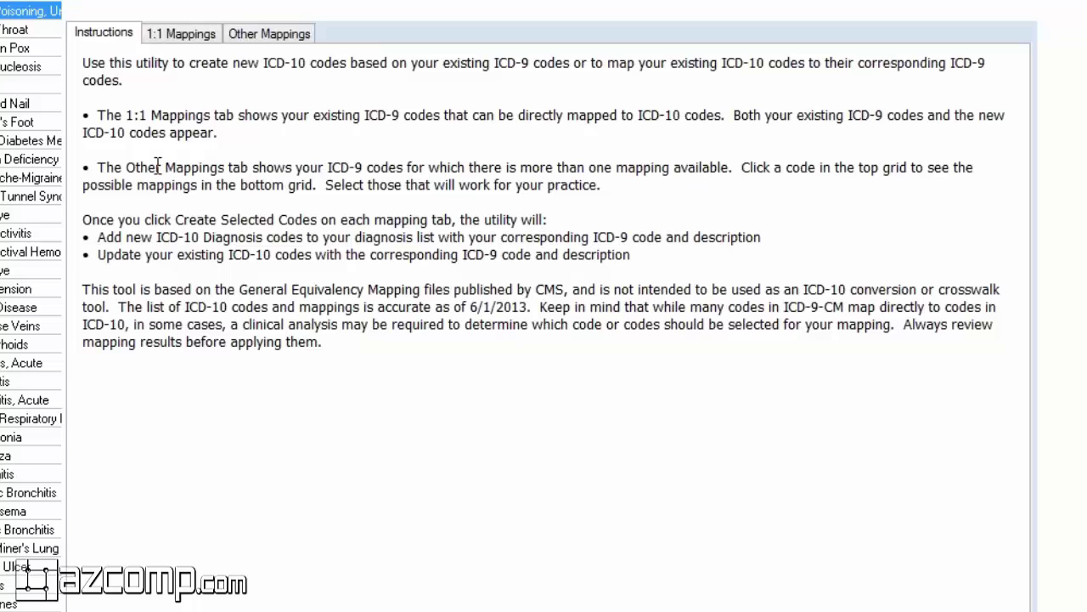
{"action": "left_click", "coordinate": [194, 38]}
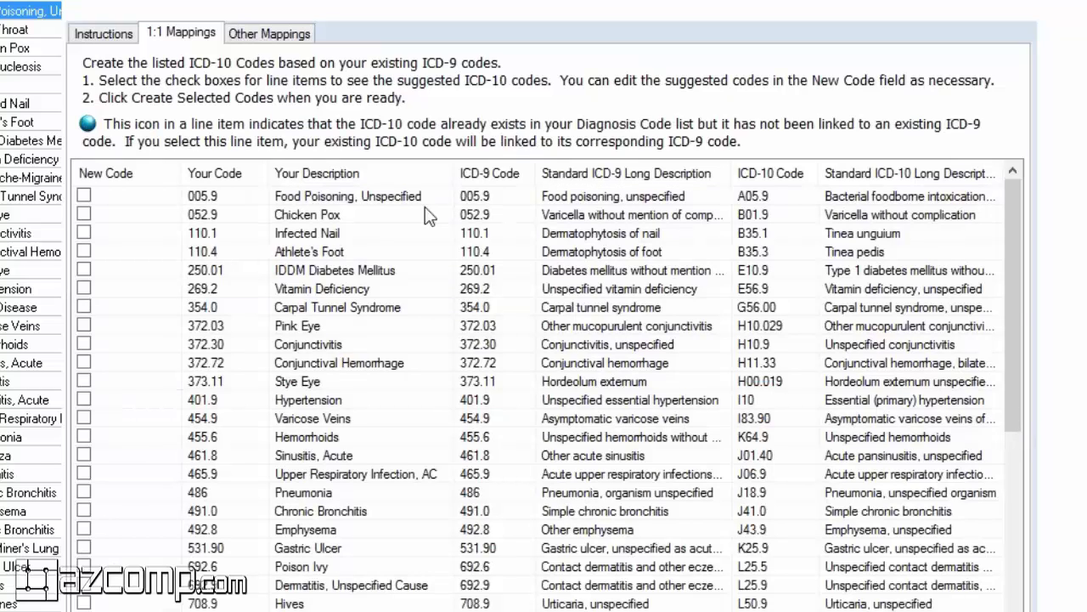
{"action": "left_click_drag", "start_coordinate": [1016, 295], "coordinate": [1018, 462]}
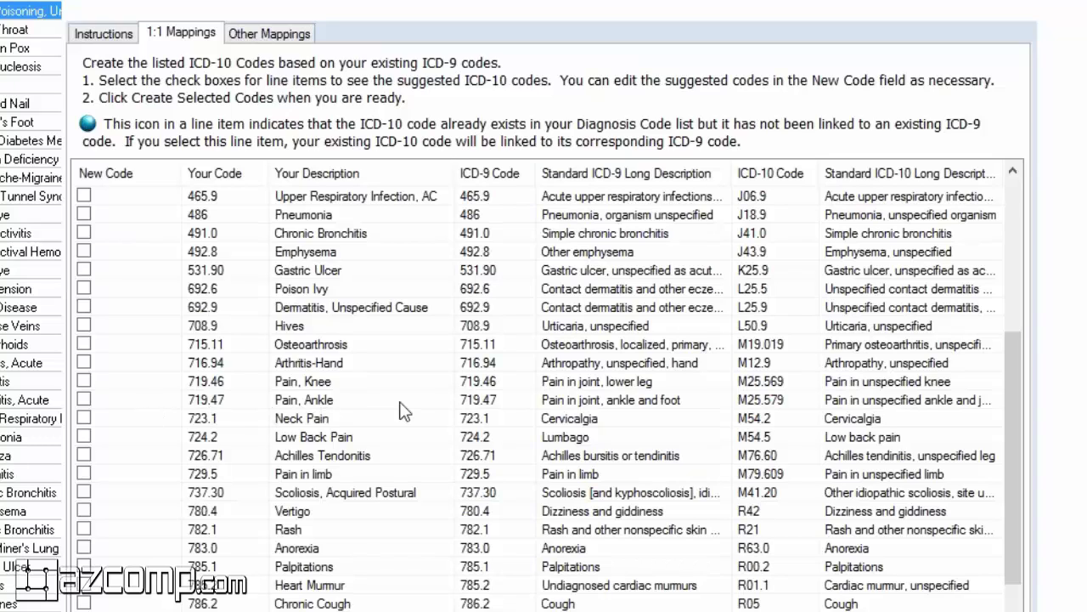
{"action": "left_click", "coordinate": [84, 400]}
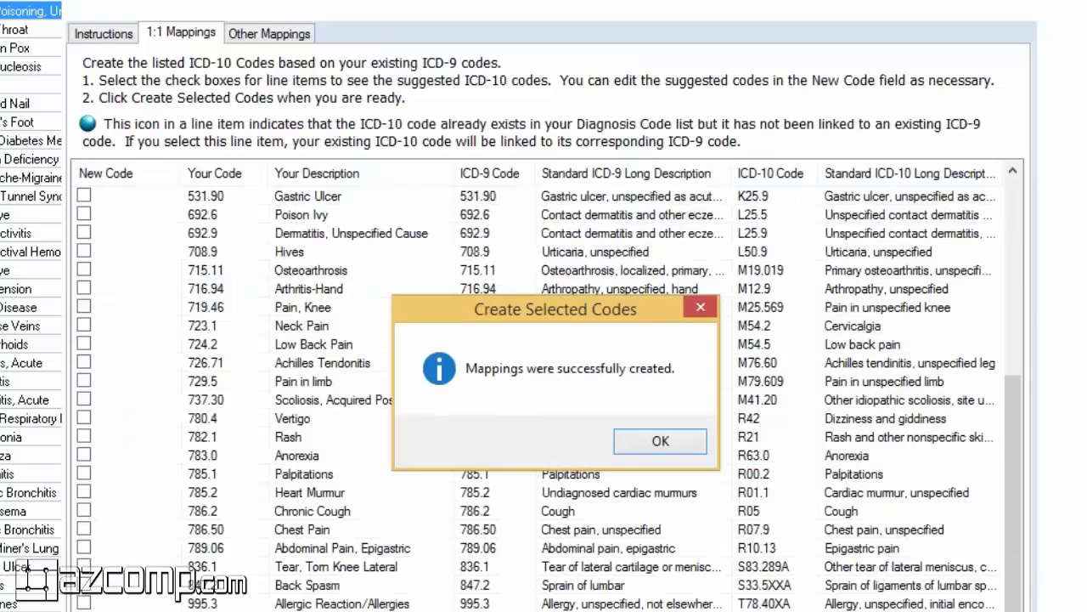
{"action": "left_click", "coordinate": [630, 446]}
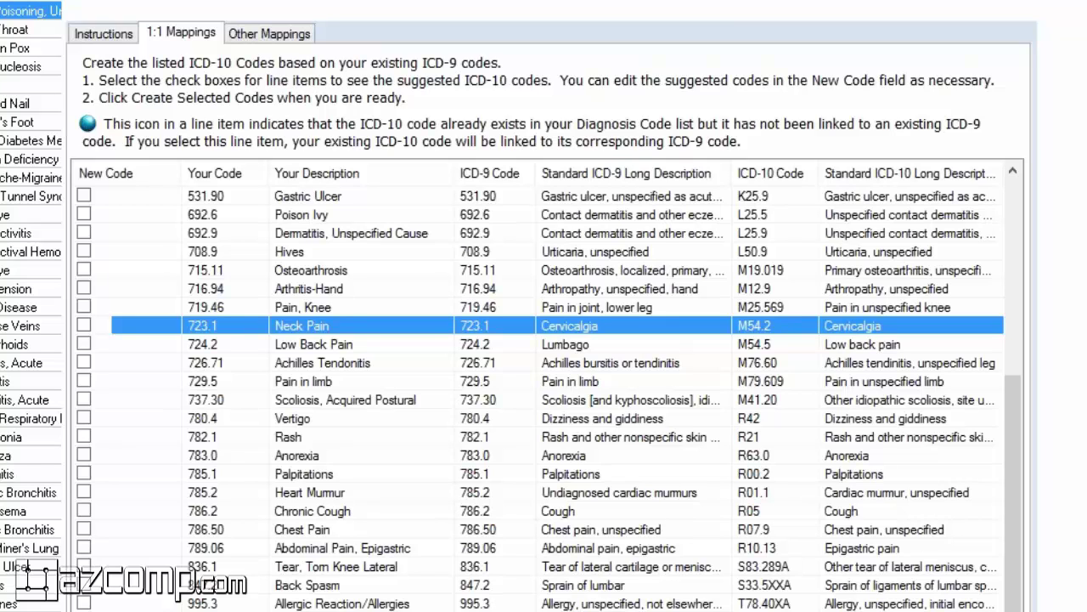
Review the suggested ICD-10 mappings for 989.5 Insect Bite among the codes with multiple mappings, then close the utility.
{"action": "left_click", "coordinate": [271, 34]}
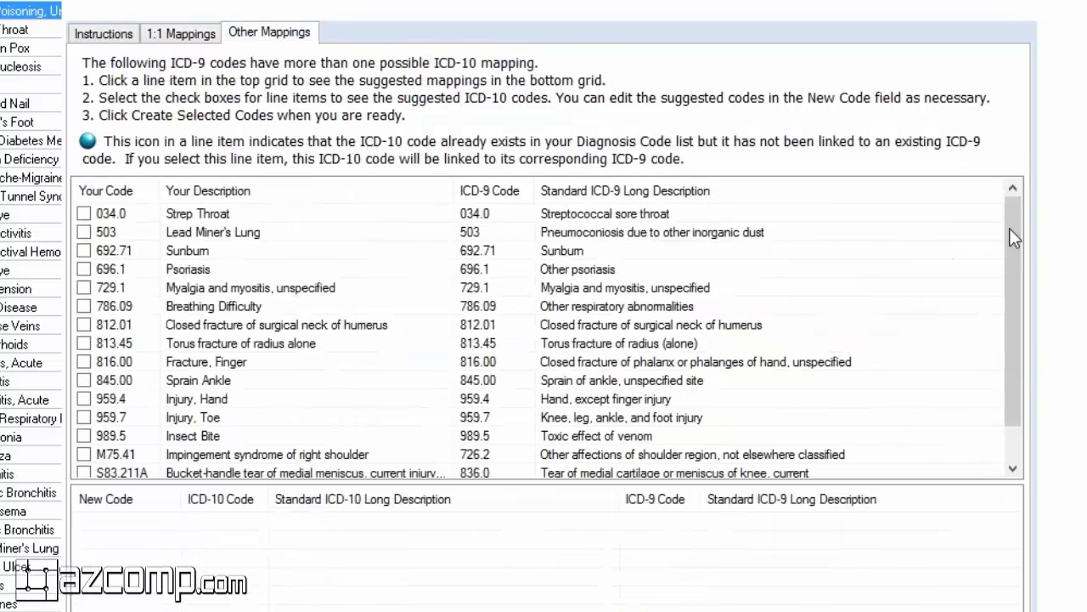
{"action": "left_click_drag", "start_coordinate": [1010, 227], "coordinate": [1011, 295]}
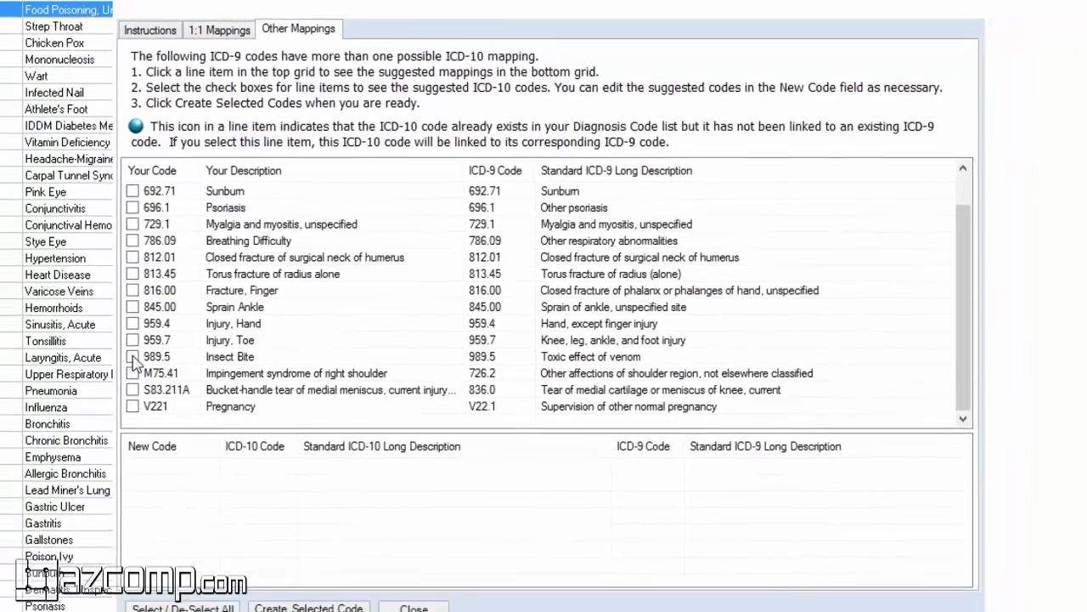
{"action": "left_click", "coordinate": [133, 357]}
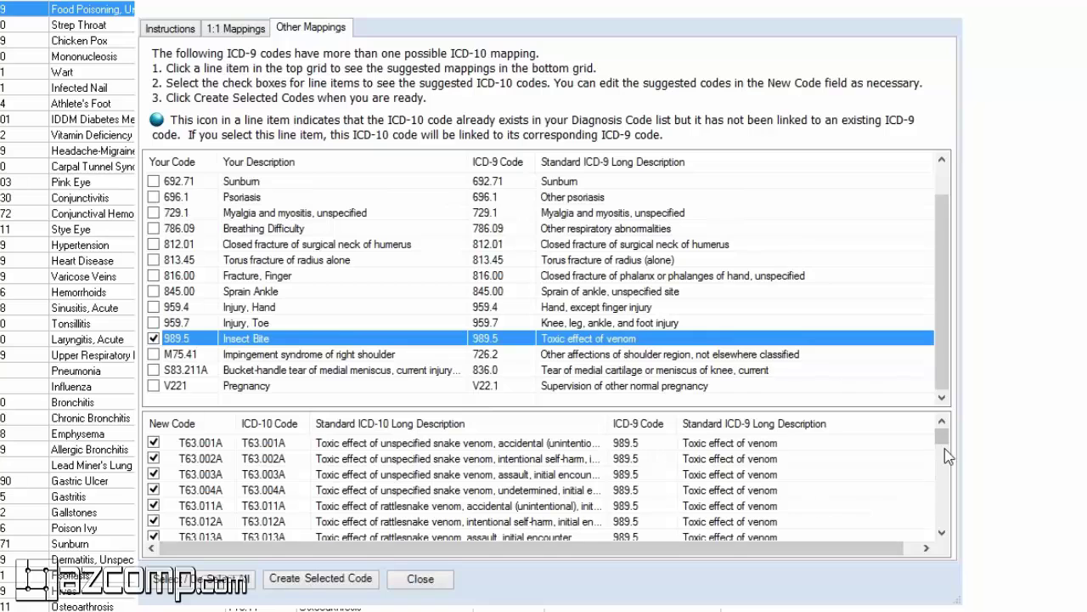
{"action": "mouse_move", "coordinate": [944, 439]}
{"action": "left_mouse_down"}
{"action": "mouse_move", "coordinate": [955, 529]}
{"action": "mouse_move", "coordinate": [956, 445]}
{"action": "left_mouse_up"}
{"action": "left_click", "coordinate": [431, 580]}
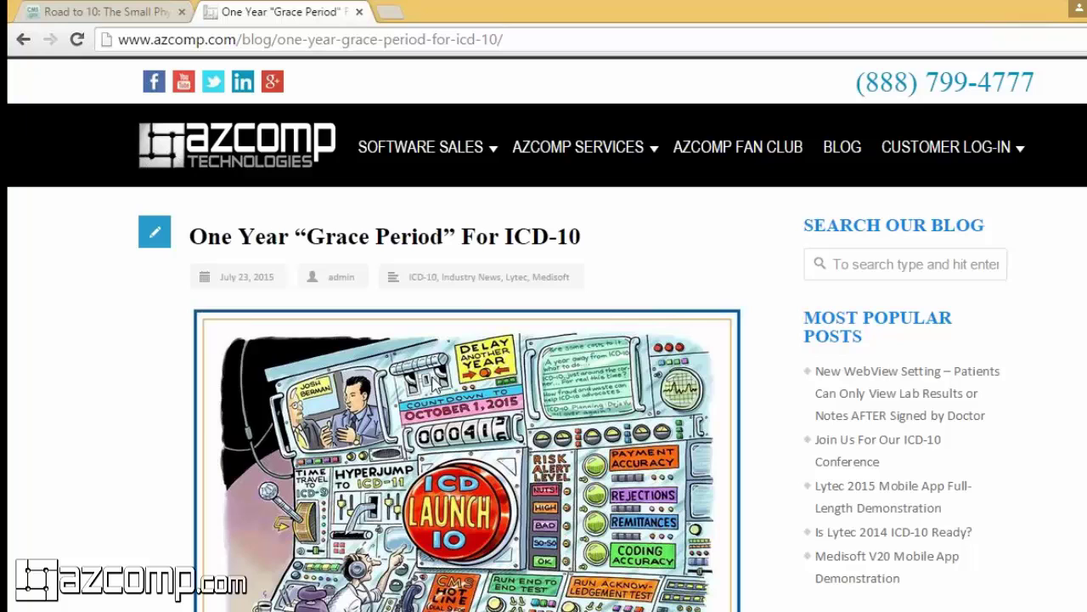
Read the highlights of the One Year "Grace Period" For ICD-10 blog article in the browser.
{"action": "scroll", "coordinate": [439, 508], "scroll_direction": "down", "scroll_amount": 1}
{"action": "scroll", "coordinate": [439, 507], "scroll_direction": "down", "scroll_amount": 5}
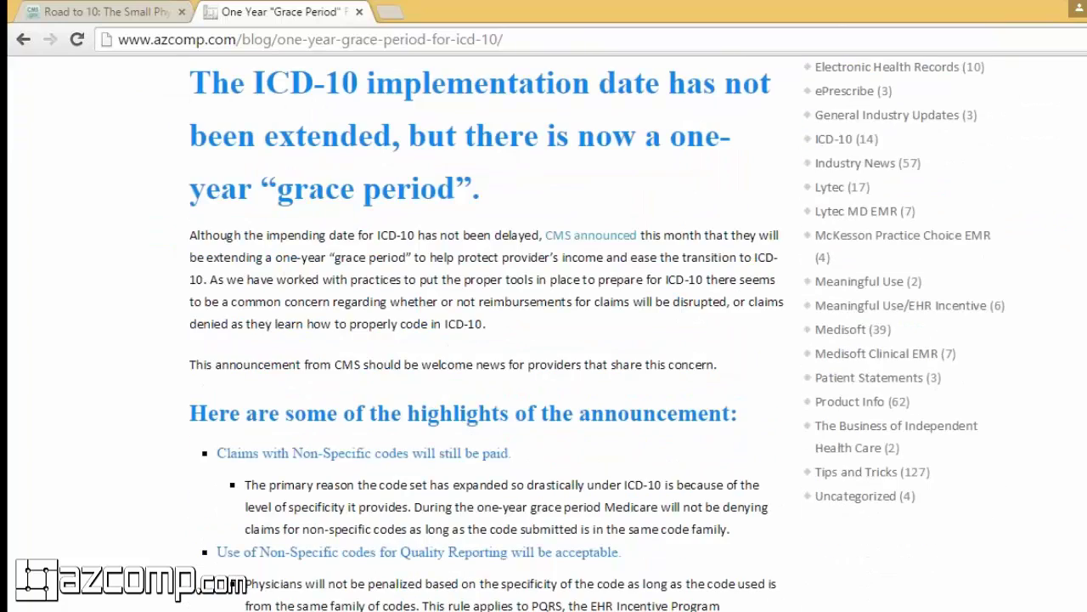
{"action": "scroll", "coordinate": [252, 466], "scroll_direction": "down", "scroll_amount": 1}
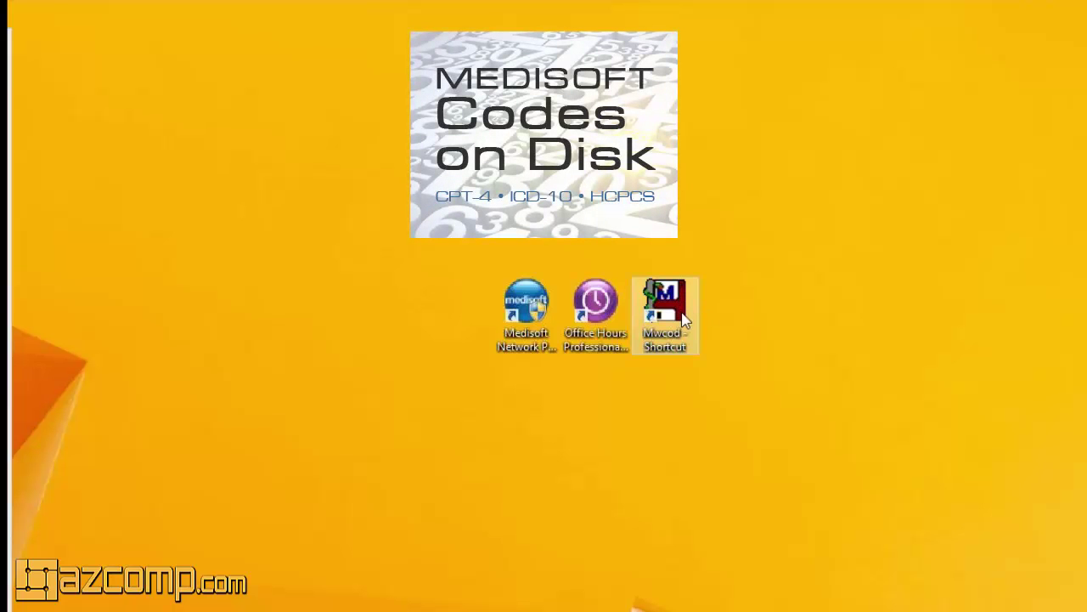
Launch Medisoft Codes on Disk and open the new ICD-10 diagnosis codes from the All Codes file for the NEW PRACTICE dataset.
{"action": "double_click", "coordinate": [685, 318]}
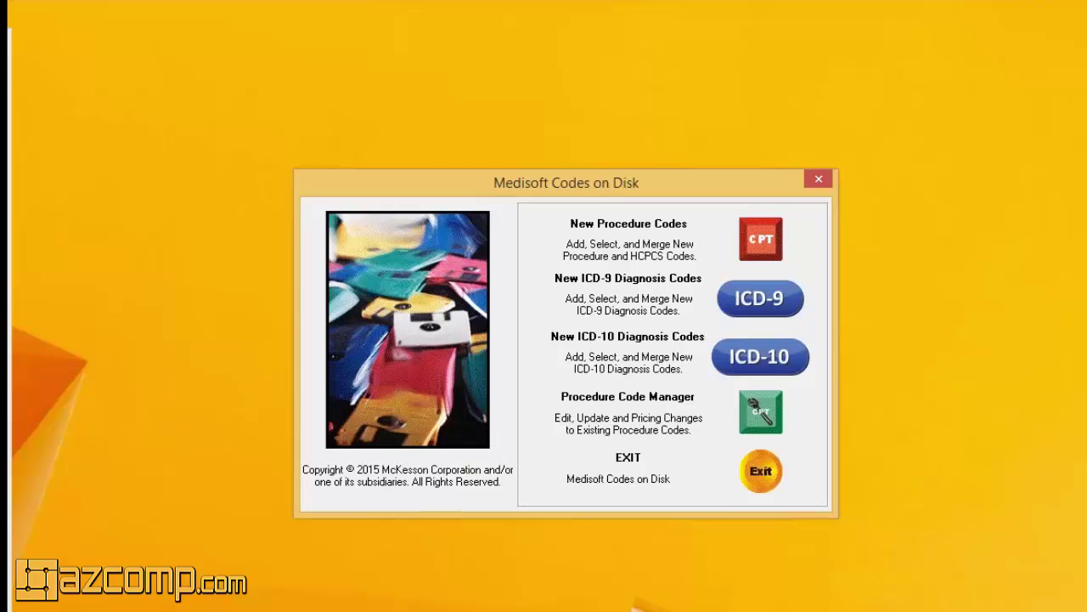
{"action": "left_click", "coordinate": [751, 369]}
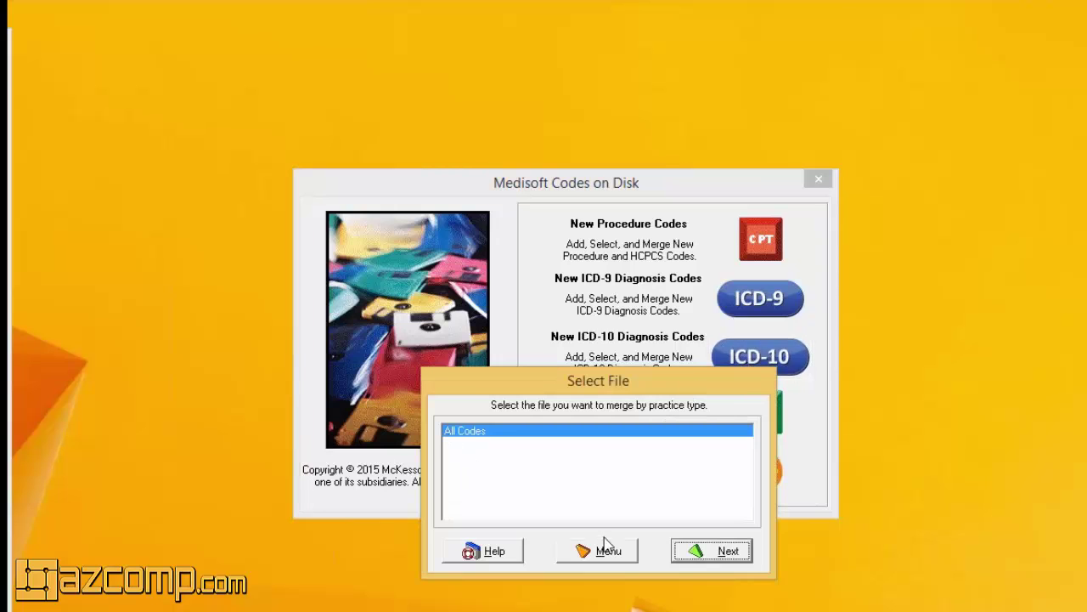
{"action": "left_click", "coordinate": [704, 554]}
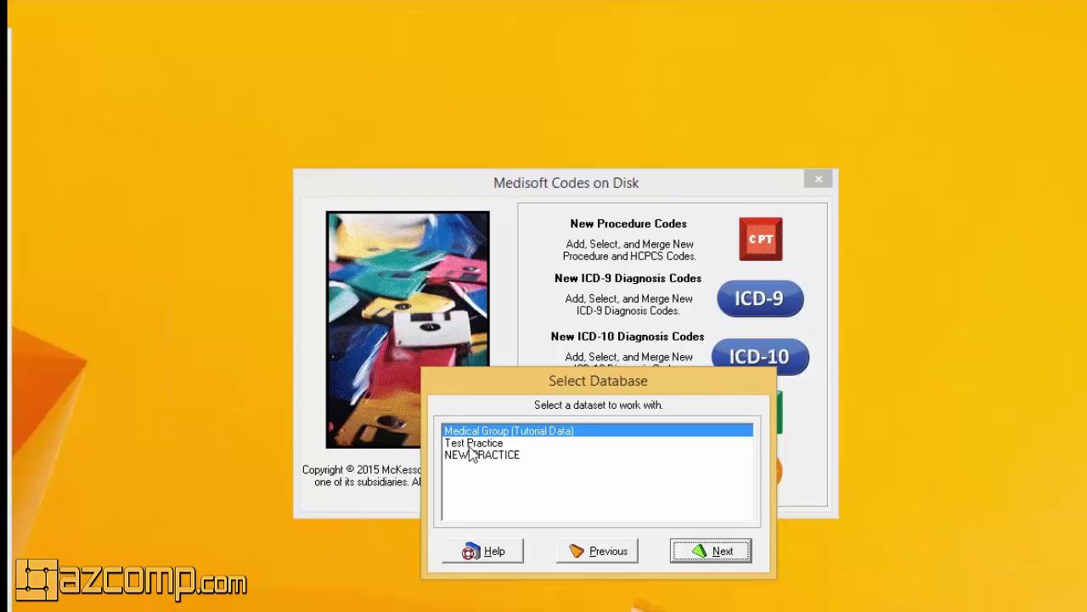
{"action": "left_click", "coordinate": [479, 456]}
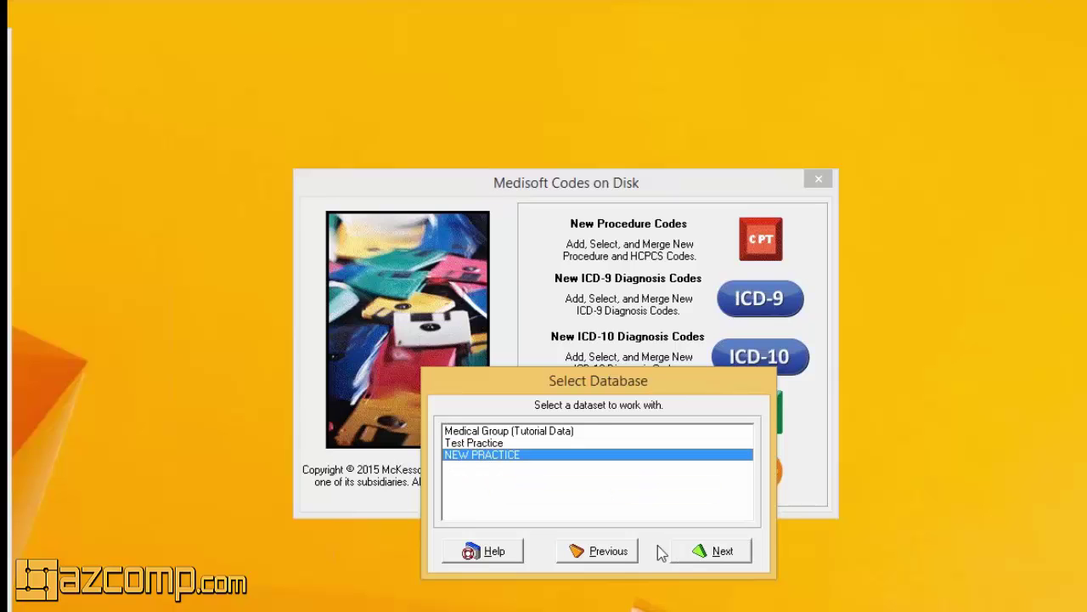
{"action": "left_click", "coordinate": [717, 553]}
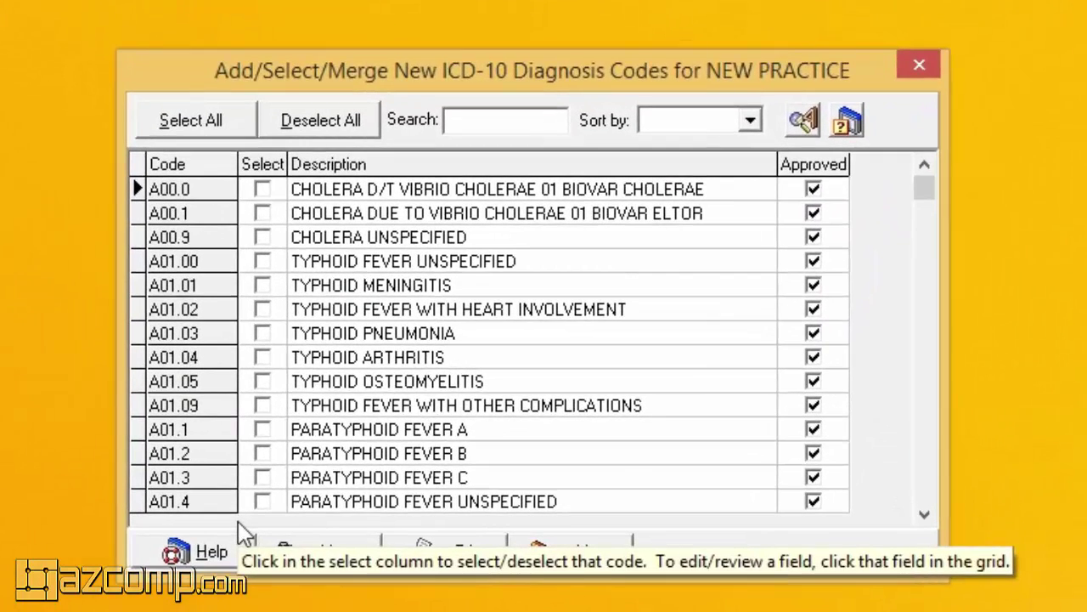
{"action": "mouse_move", "coordinate": [926, 189]}
{"action": "left_mouse_down"}
{"action": "mouse_move", "coordinate": [933, 226]}
{"action": "mouse_move", "coordinate": [929, 189]}
{"action": "left_mouse_up"}
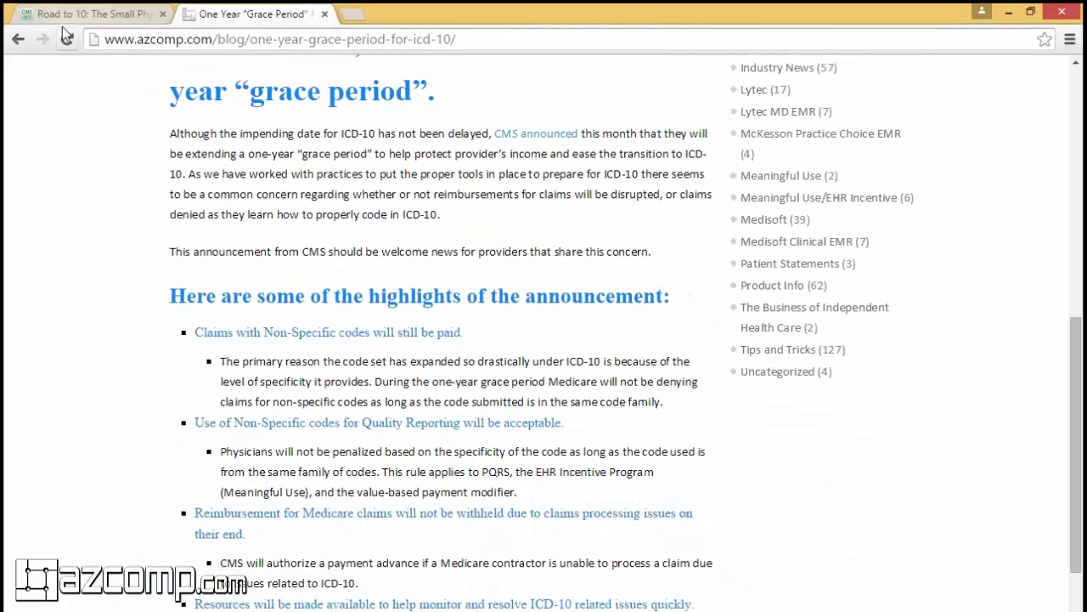
Switch to the Road to 10 site in the browser and open its Family Practice specialty references.
{"action": "left_click", "coordinate": [68, 14]}
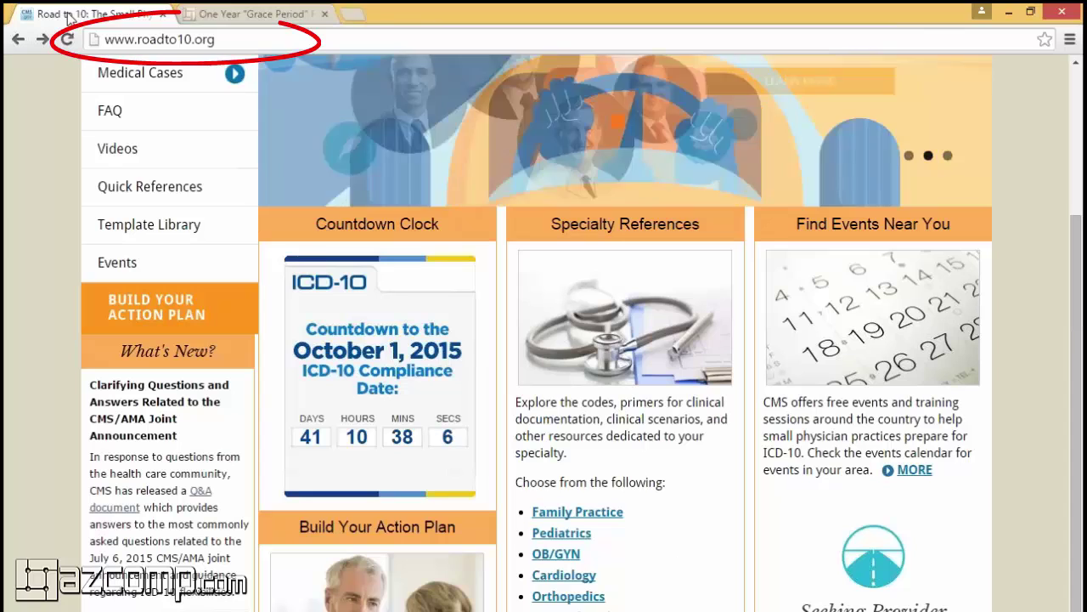
{"action": "left_click_drag", "start_coordinate": [1078, 285], "coordinate": [1082, 130]}
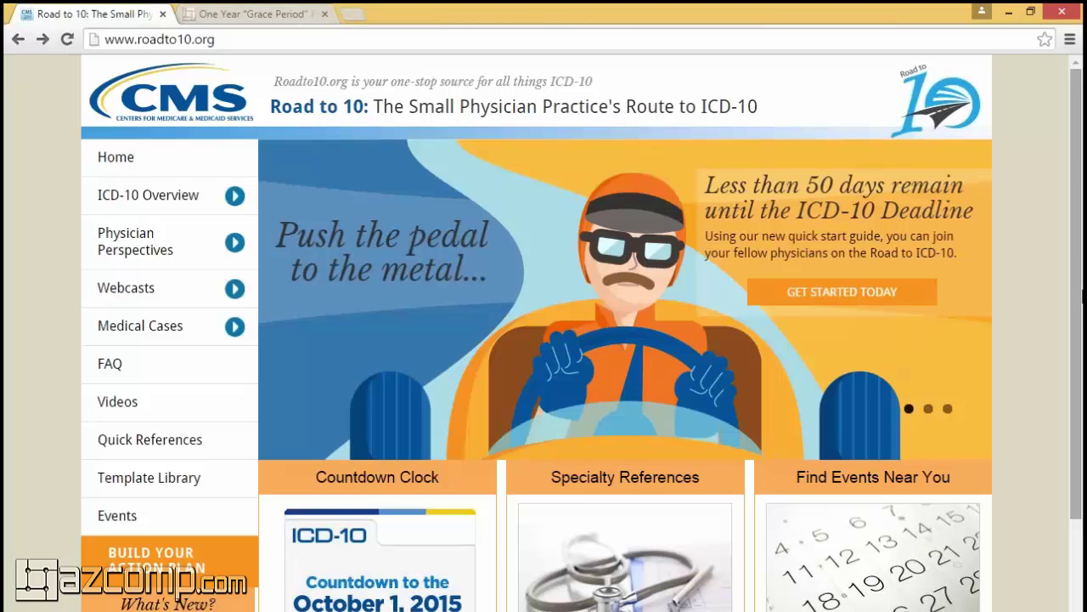
{"action": "scroll", "coordinate": [619, 277], "scroll_direction": "down", "scroll_amount": 2}
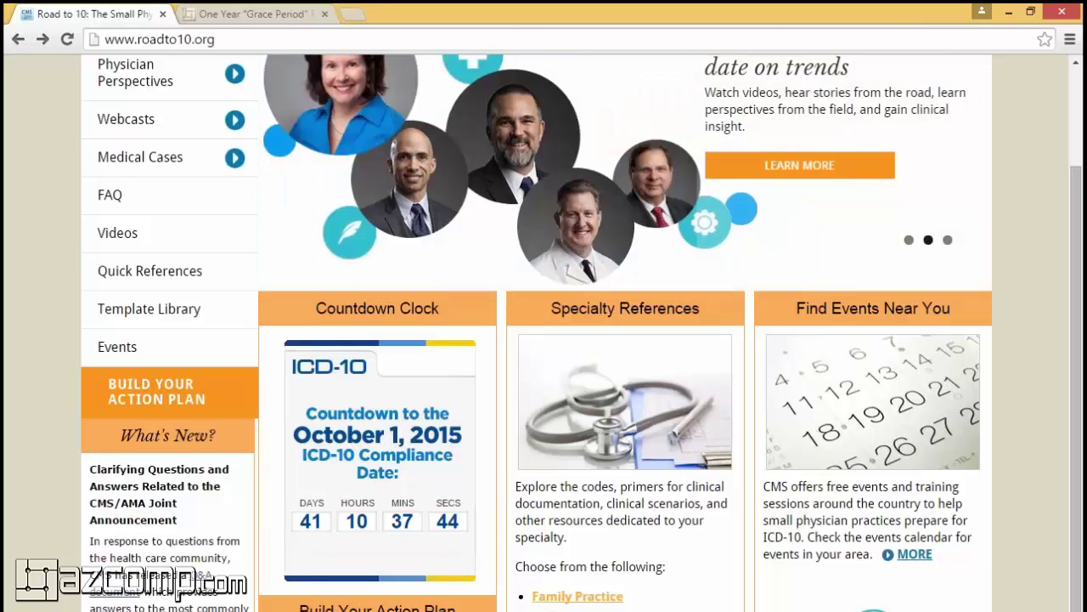
{"action": "left_click", "coordinate": [598, 599]}
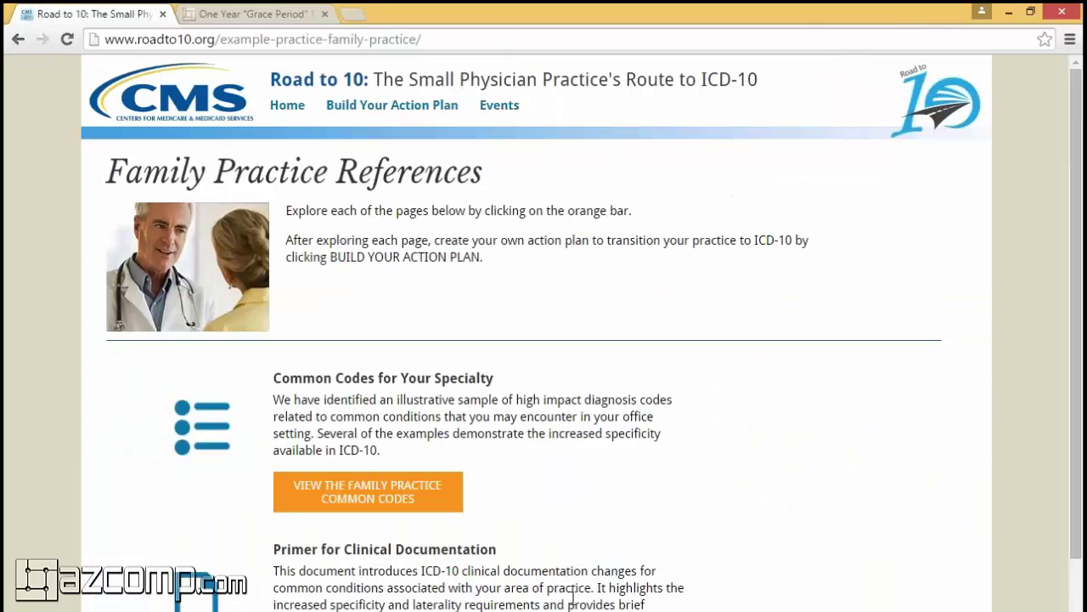
Open the common codes for family practice and expand the Acute Respiratory Infections category to view its ICD-10 codes.
{"action": "left_click", "coordinate": [378, 378]}
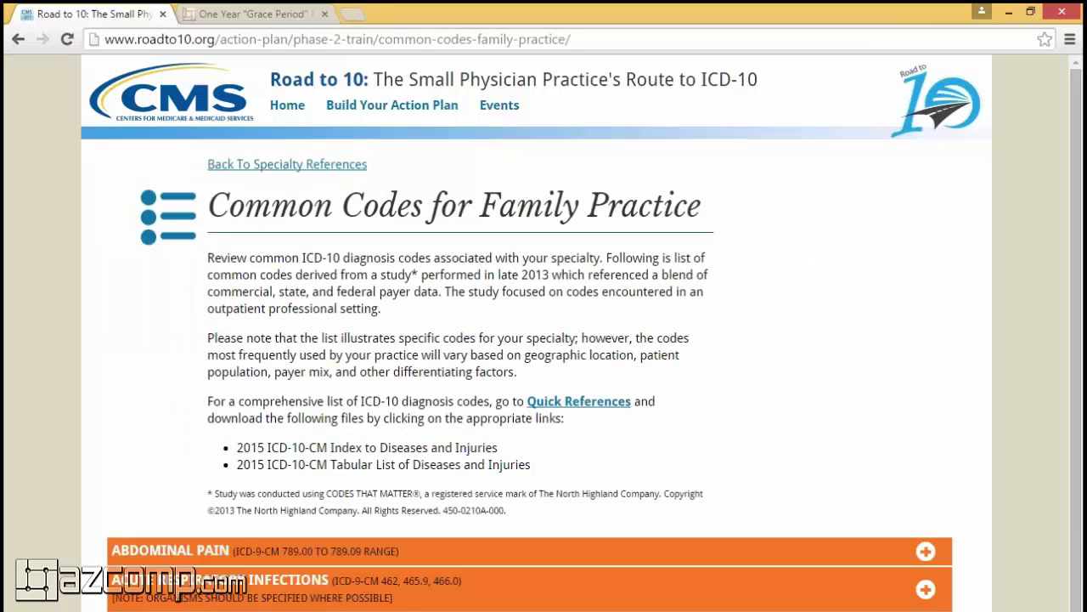
{"action": "scroll", "coordinate": [177, 596], "scroll_direction": "down", "scroll_amount": 2}
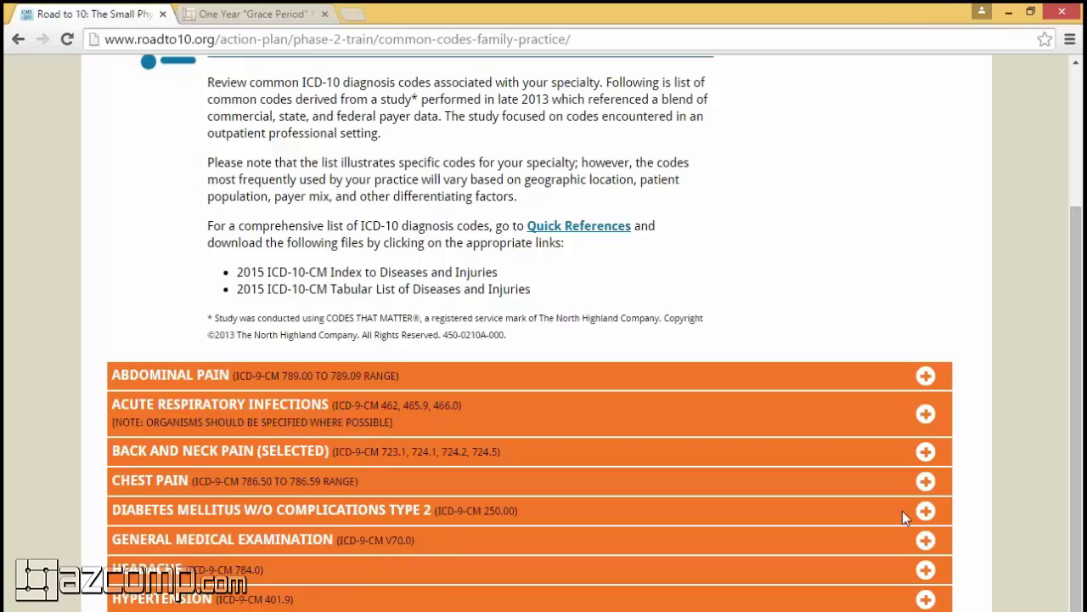
{"action": "left_click", "coordinate": [924, 414]}
{"action": "scroll", "coordinate": [797, 516], "scroll_direction": "down", "scroll_amount": 1}
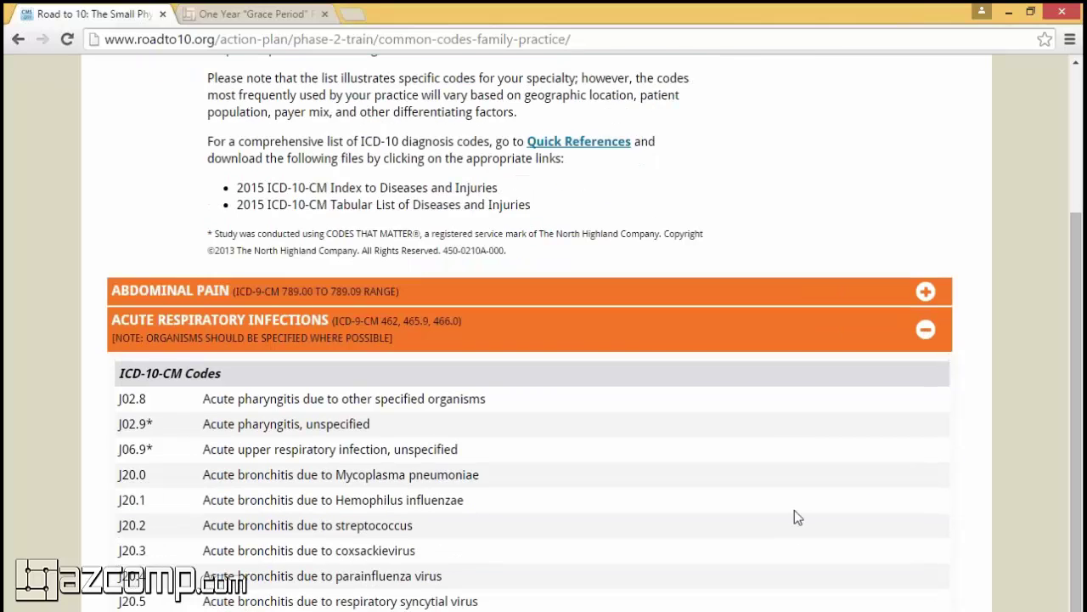
Switch to the Codes on Disk code list, place its window beside the web page's respiratory codes, and search for J02.
{"action": "scroll", "coordinate": [797, 517], "scroll_direction": "down", "scroll_amount": 1}
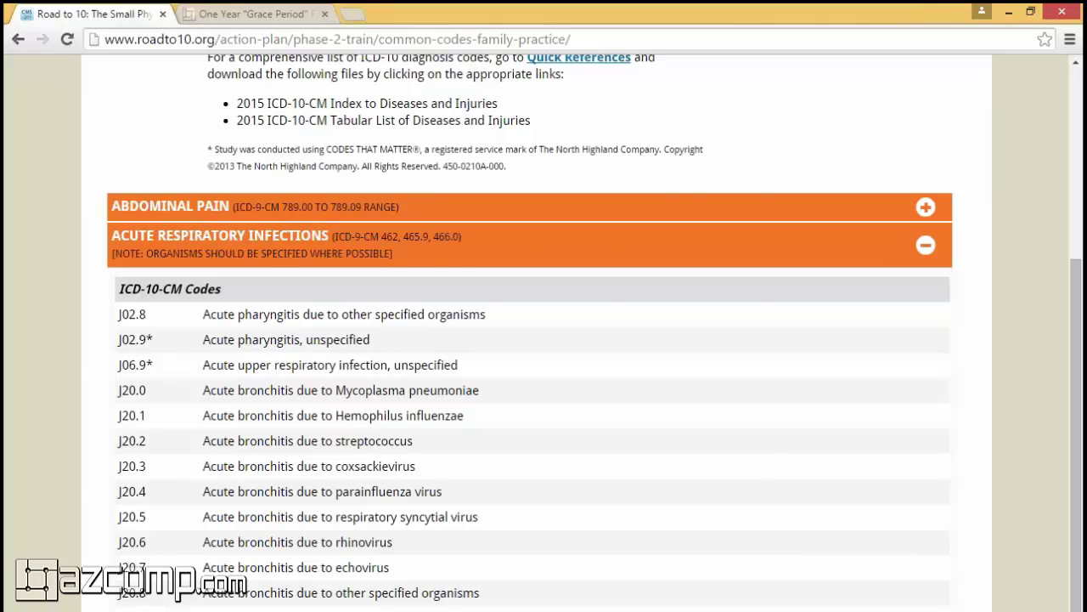
{"action": "key", "text": "alt+Tab"}
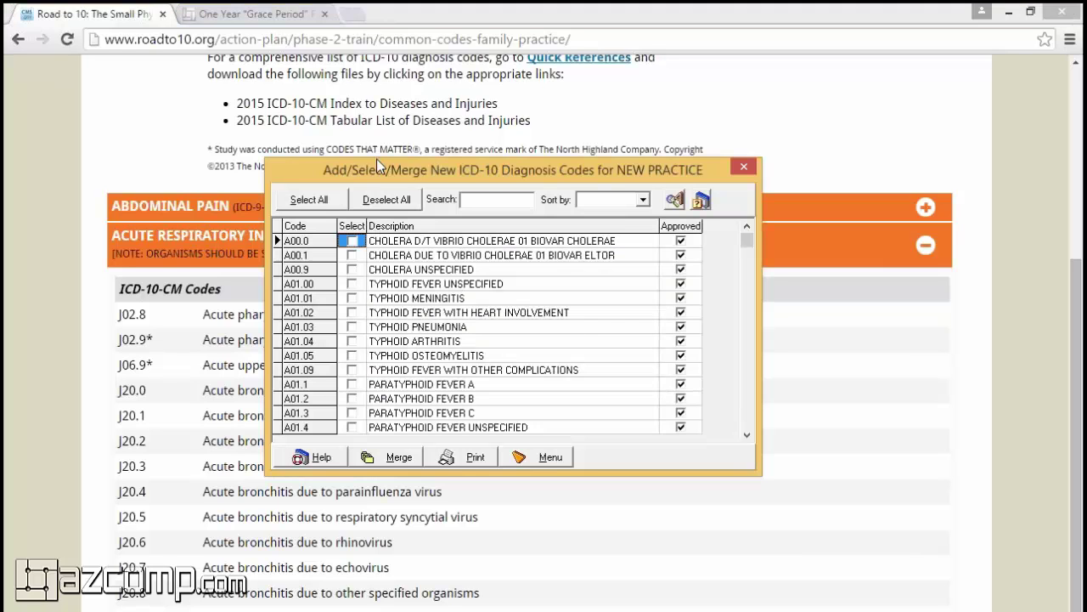
{"action": "left_click_drag", "start_coordinate": [376, 159], "coordinate": [604, 136]}
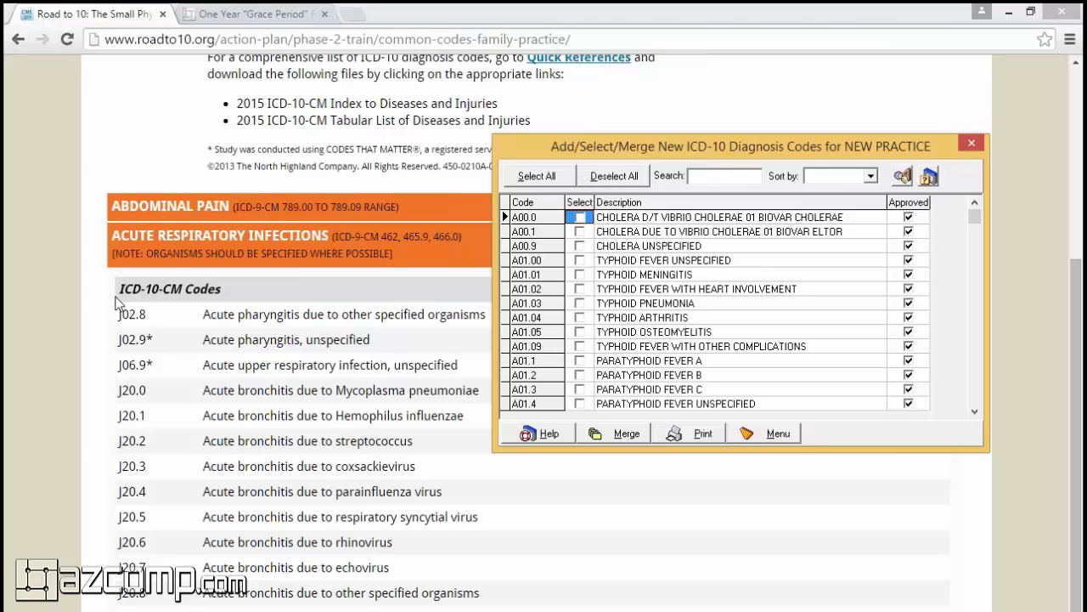
{"action": "left_click", "coordinate": [713, 176]}
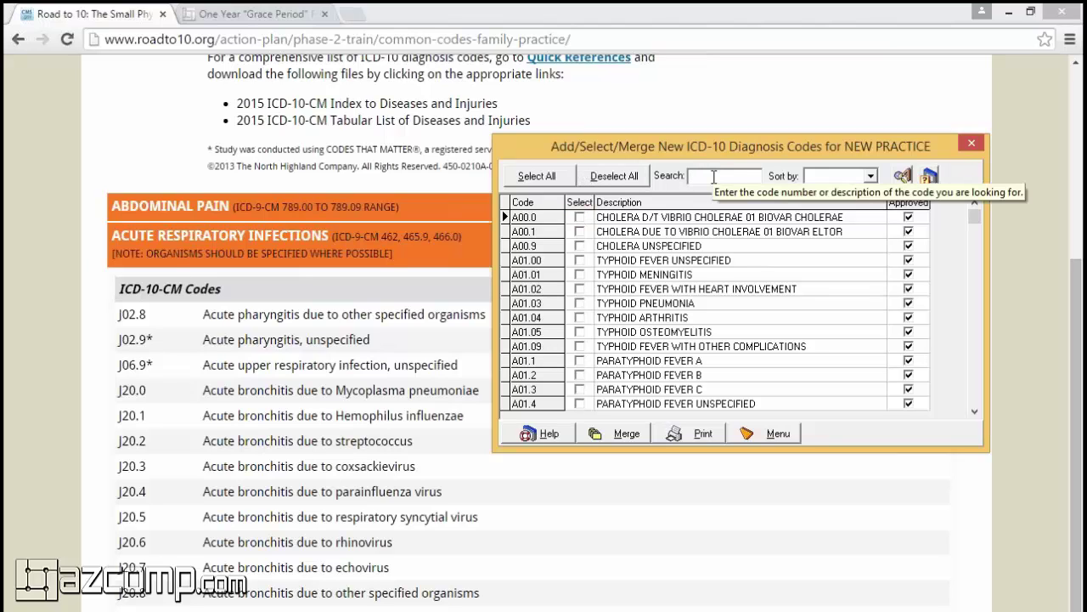
{"action": "type", "text": "J02"}
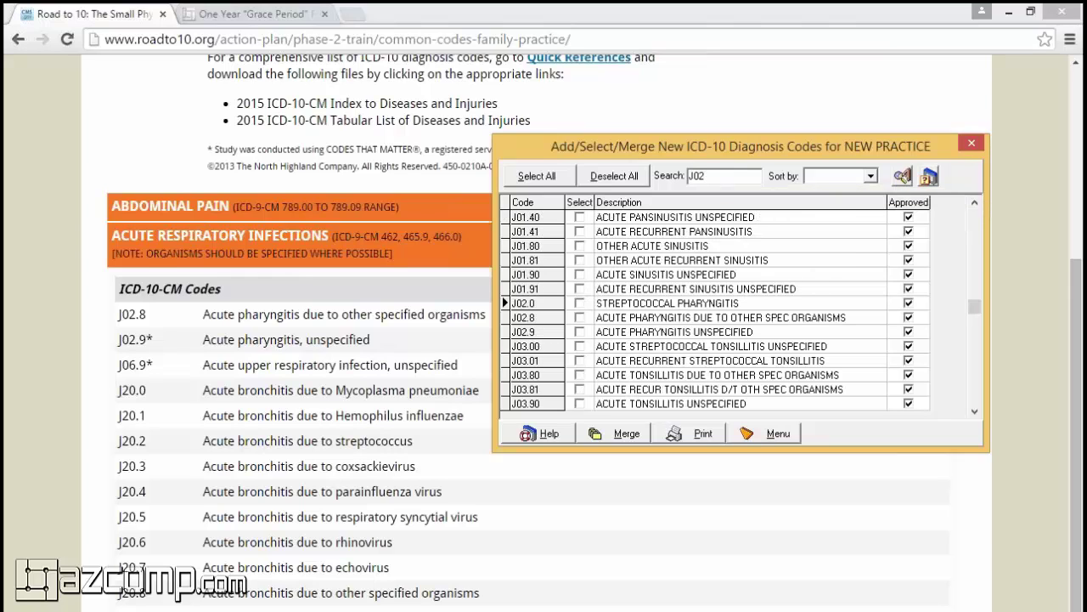
Mark codes J02.8, J02.9, J03.00, J03.01, J03.80 and J03.81 for merging, and close the window without merging them.
{"action": "left_click", "coordinate": [579, 317]}
{"action": "left_click", "coordinate": [580, 331]}
{"action": "left_click", "coordinate": [580, 346]}
{"action": "left_click", "coordinate": [580, 360]}
{"action": "left_click", "coordinate": [580, 374]}
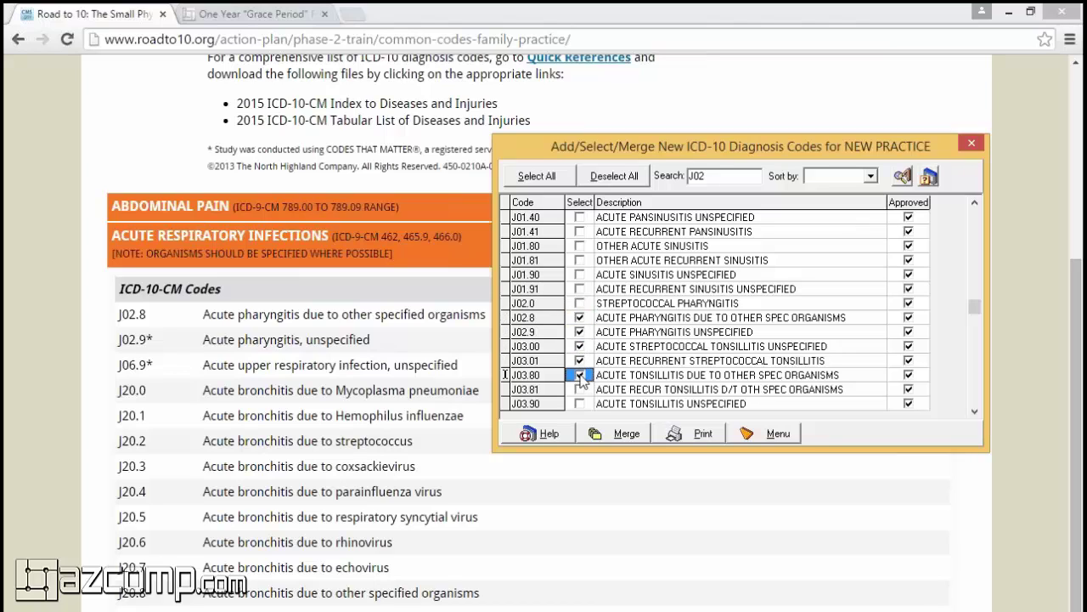
{"action": "left_click", "coordinate": [579, 389]}
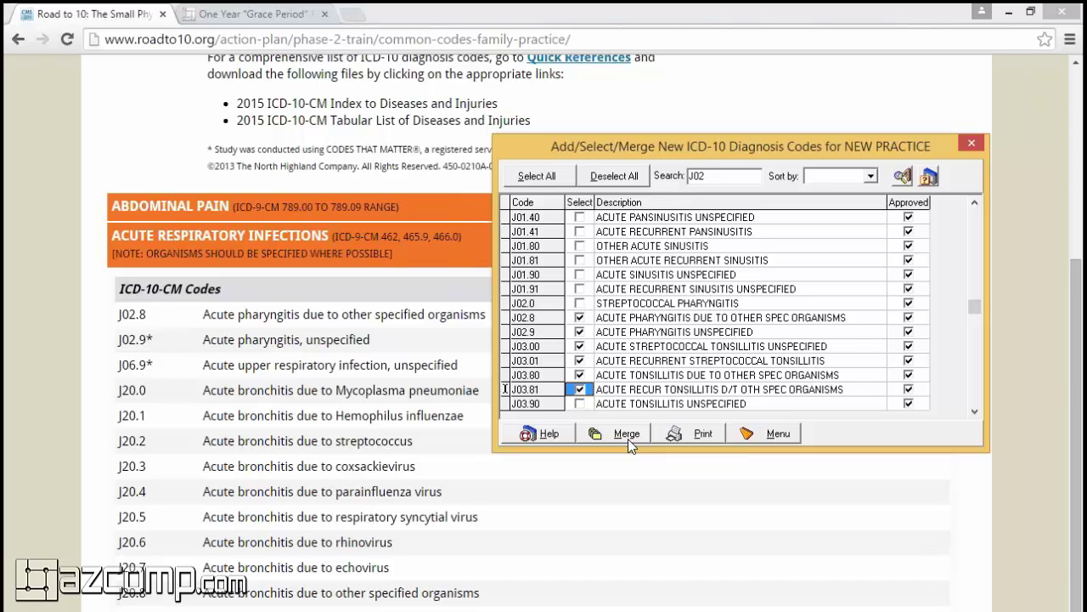
{"action": "left_click", "coordinate": [973, 145]}
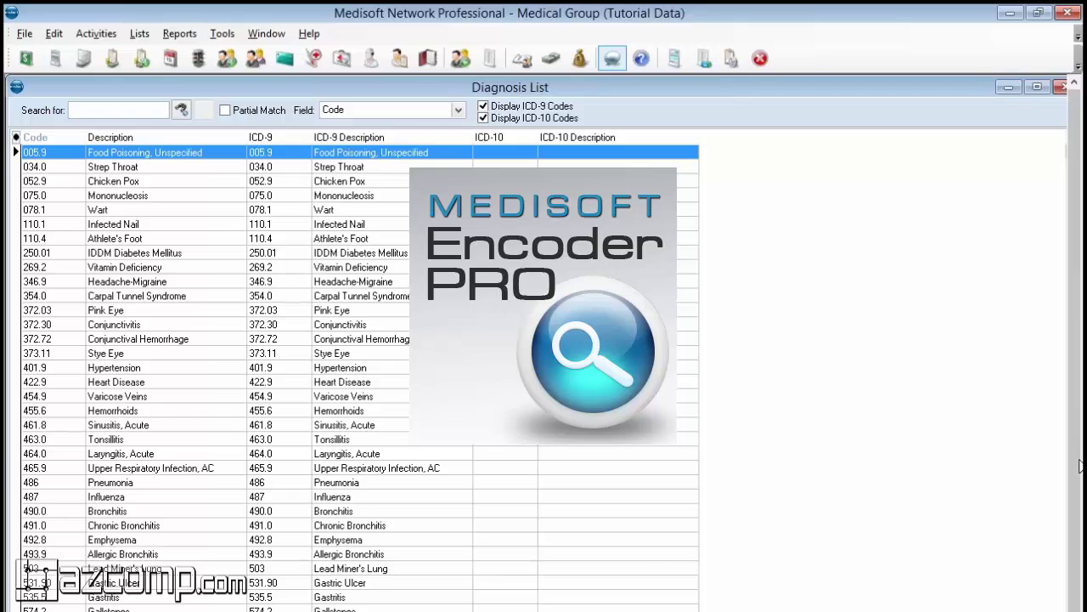
Maximize Medisoft's Diagnosis List, start a new diagnosis record, and open Encoder Pro from it.
{"action": "left_click_drag", "start_coordinate": [1079, 485], "coordinate": [1079, 487]}
{"action": "left_click_drag", "start_coordinate": [1076, 270], "coordinate": [1079, 213]}
{"action": "left_click", "coordinate": [1038, 87]}
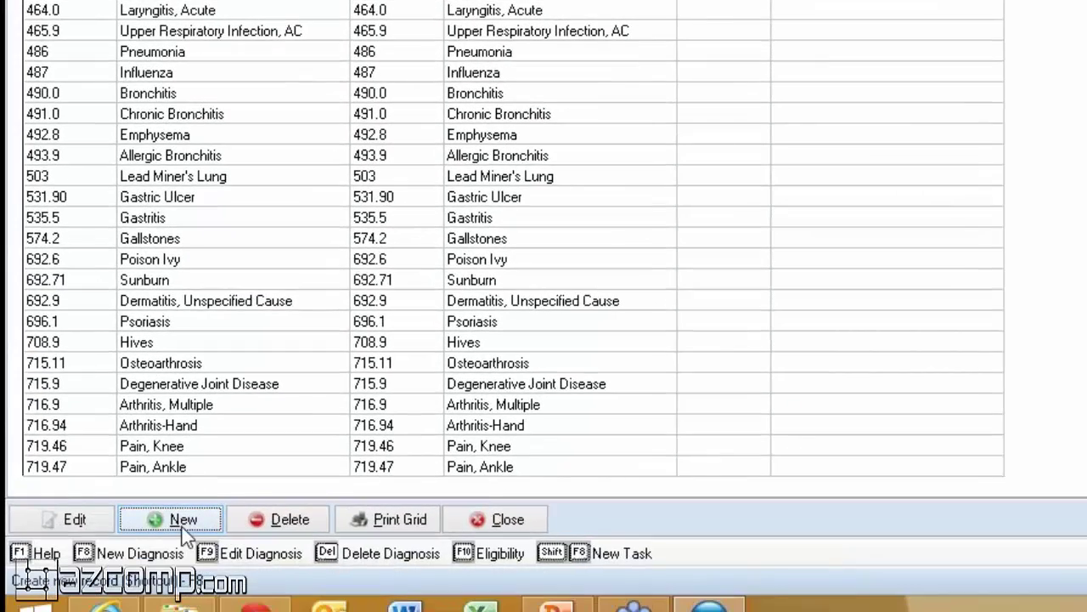
{"action": "left_click", "coordinate": [182, 527]}
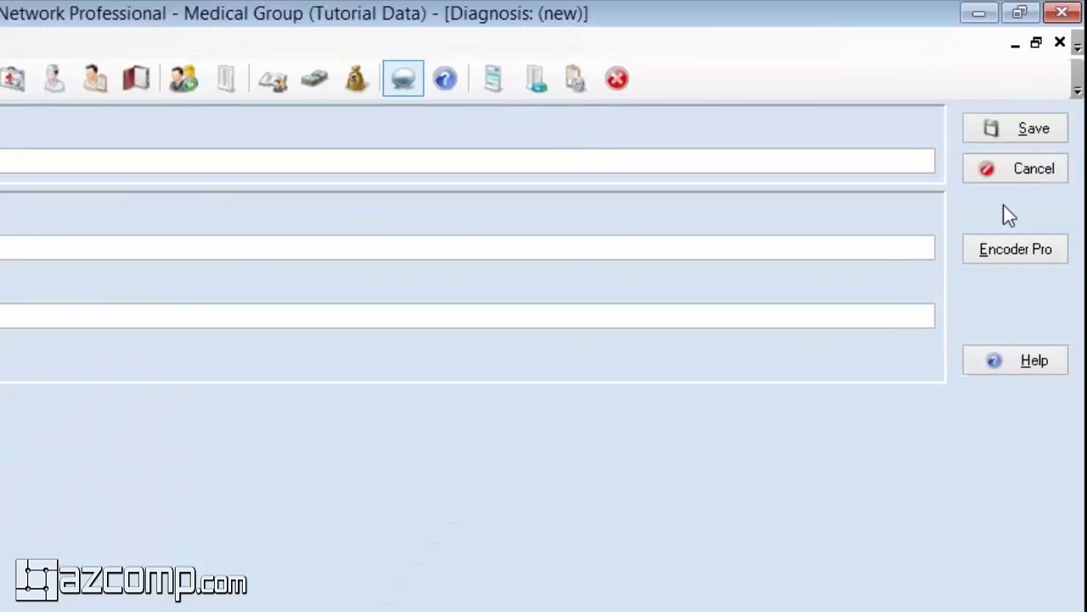
{"action": "left_click", "coordinate": [1024, 253]}
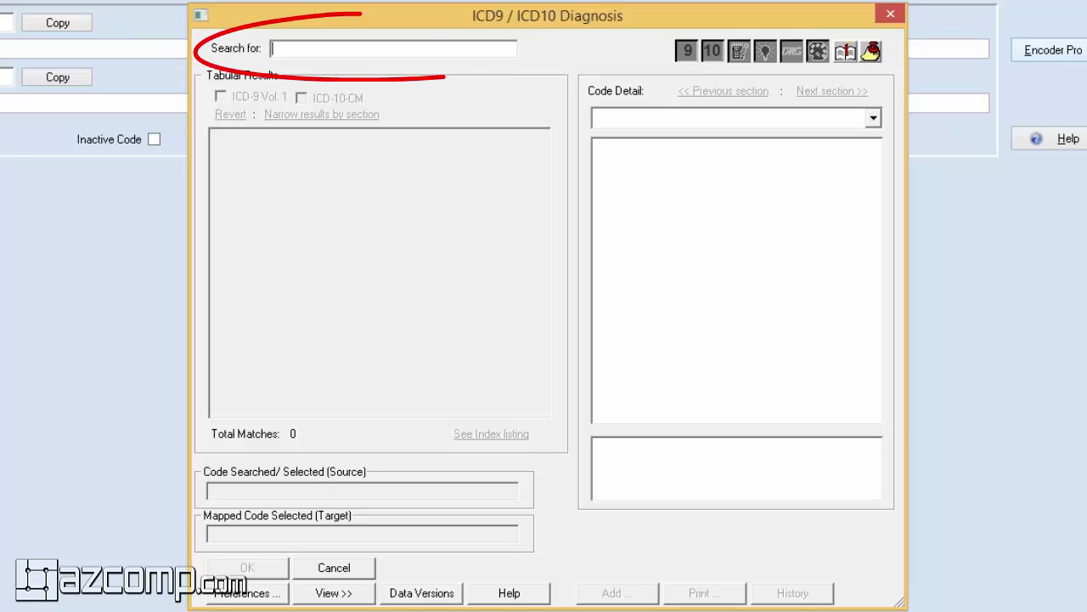
Search Encoder Pro for "htn" and view the code details of 401.0 malignant essential hypertension and its parent code 401.
{"action": "type", "text": "htn"}
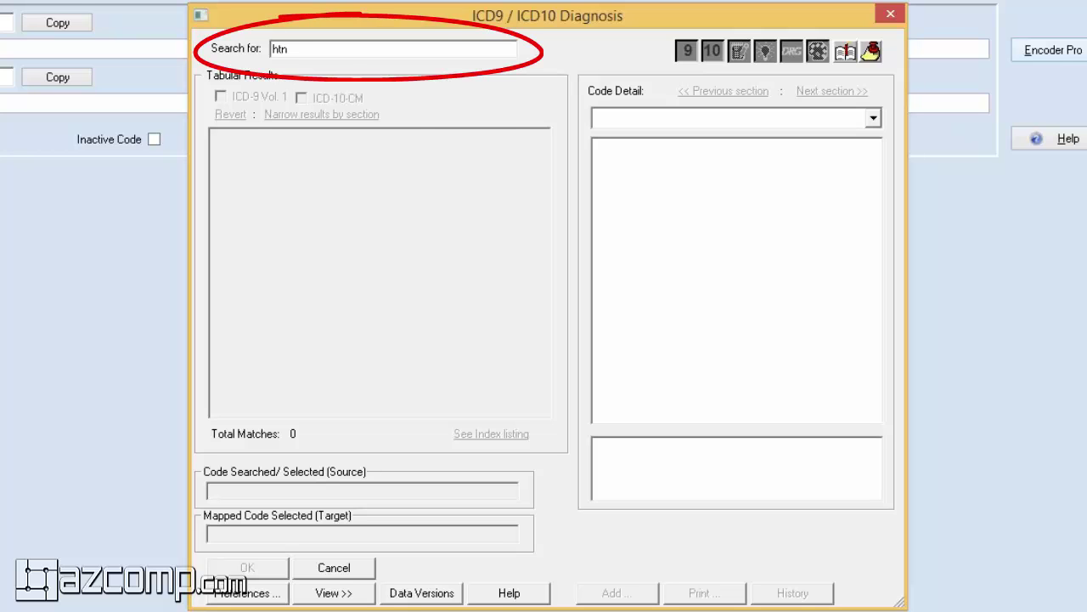
{"action": "key", "text": "Return"}
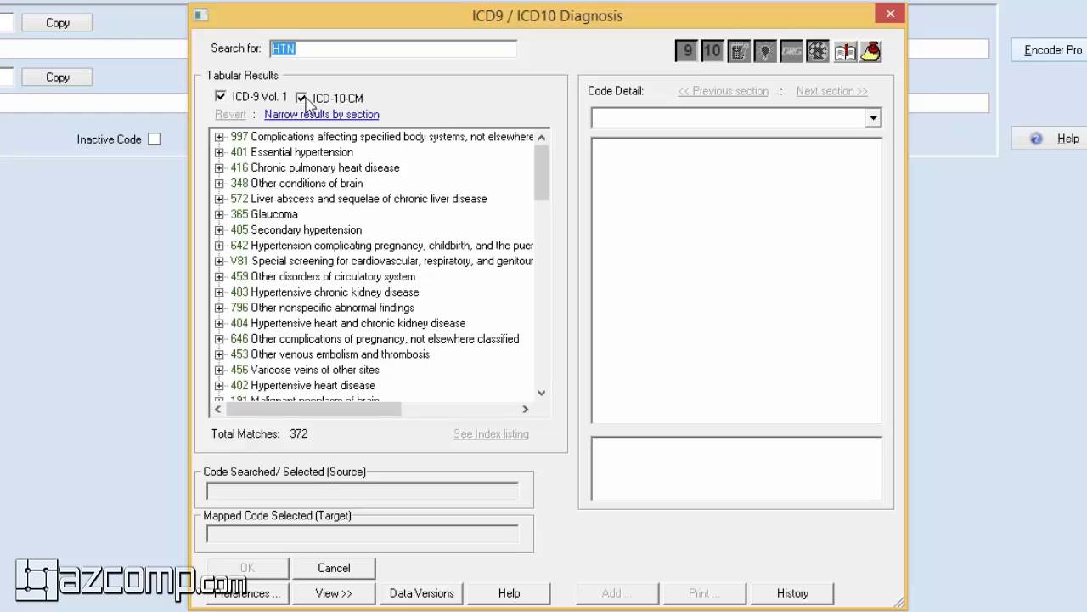
{"action": "left_click", "coordinate": [220, 152]}
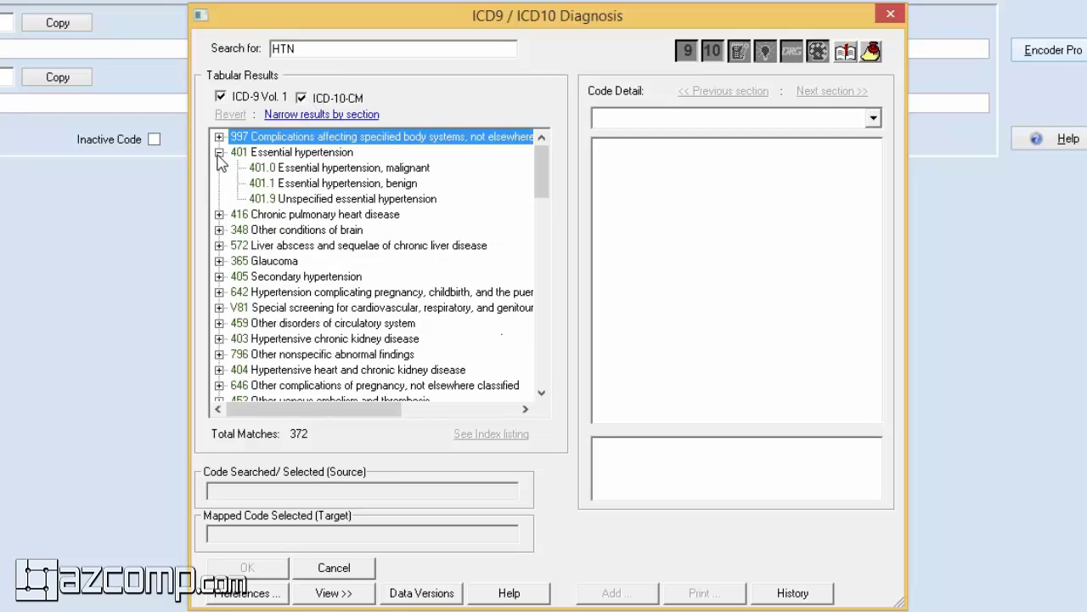
{"action": "left_click", "coordinate": [286, 168]}
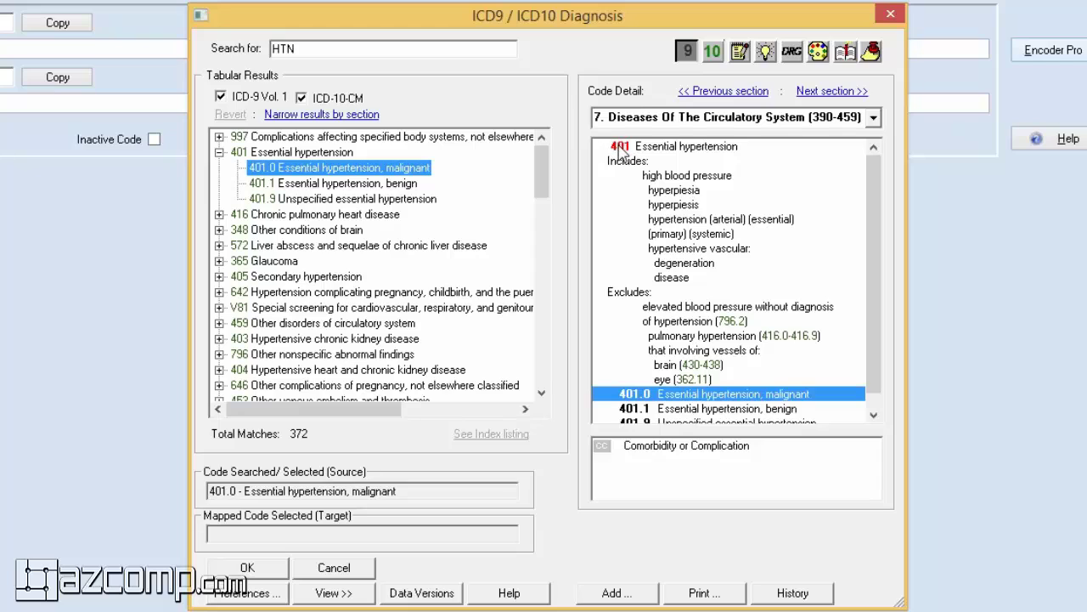
{"action": "left_click", "coordinate": [287, 153]}
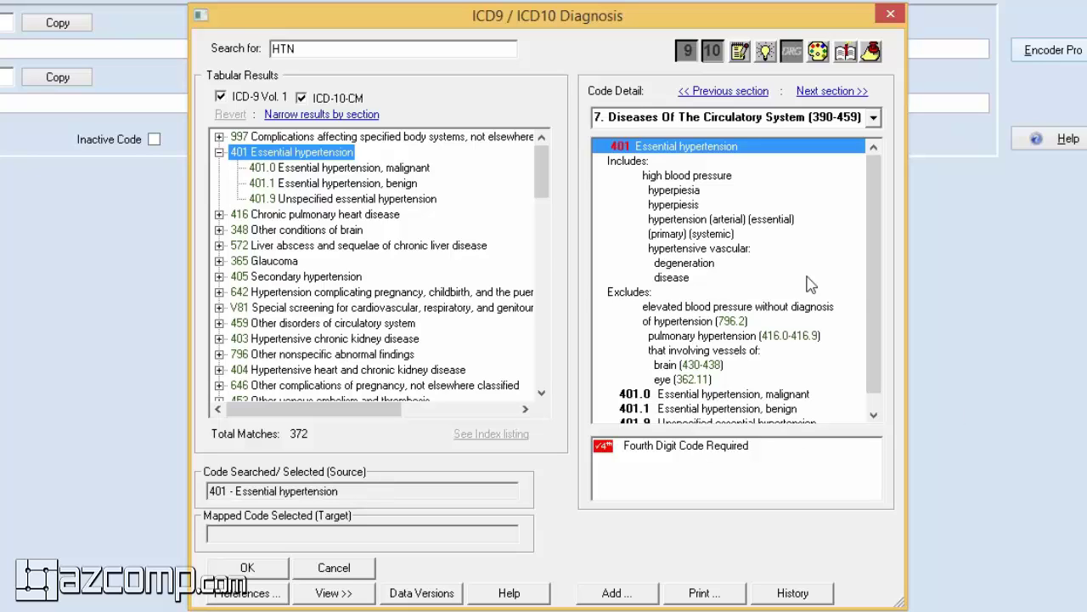
Follow the excluded code reference 796.2, view its ICD-10 mapping, select the R03.0 entry, and cancel the mapping.
{"action": "left_click", "coordinate": [739, 326]}
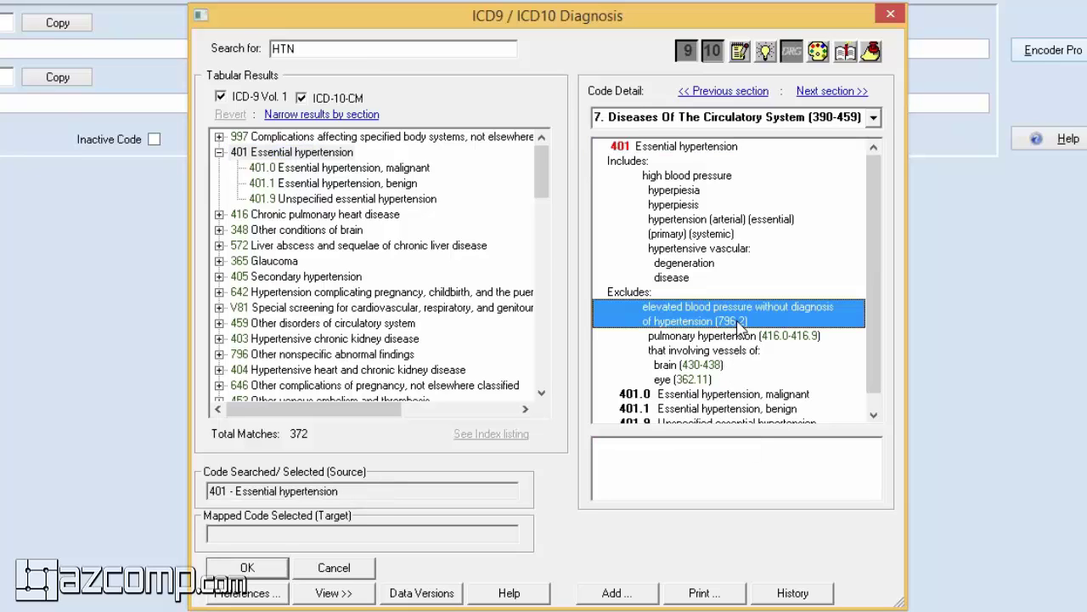
{"action": "double_click", "coordinate": [741, 327]}
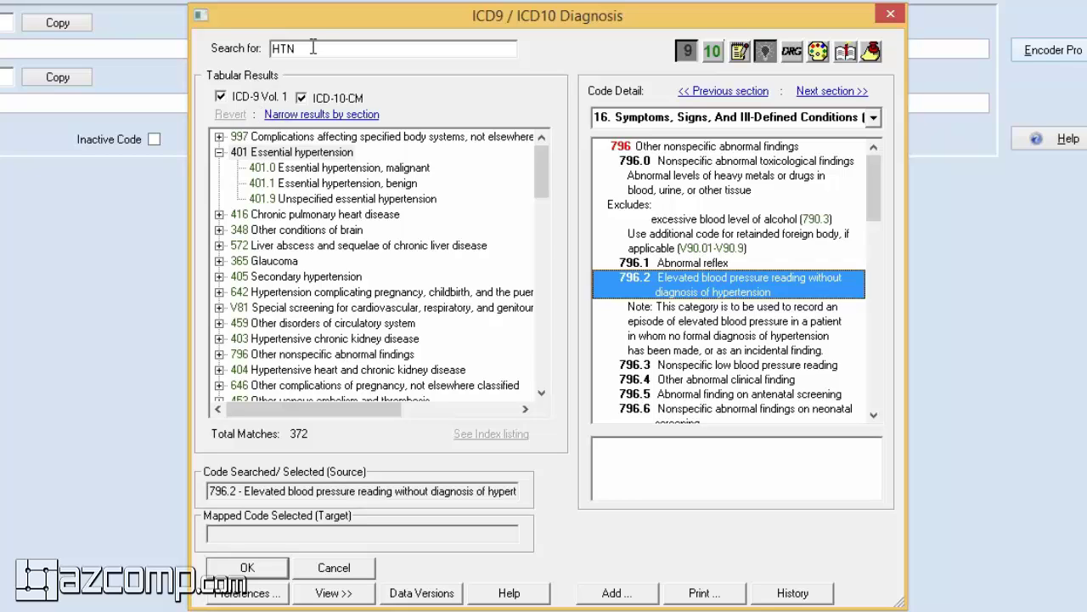
{"action": "left_click", "coordinate": [711, 59]}
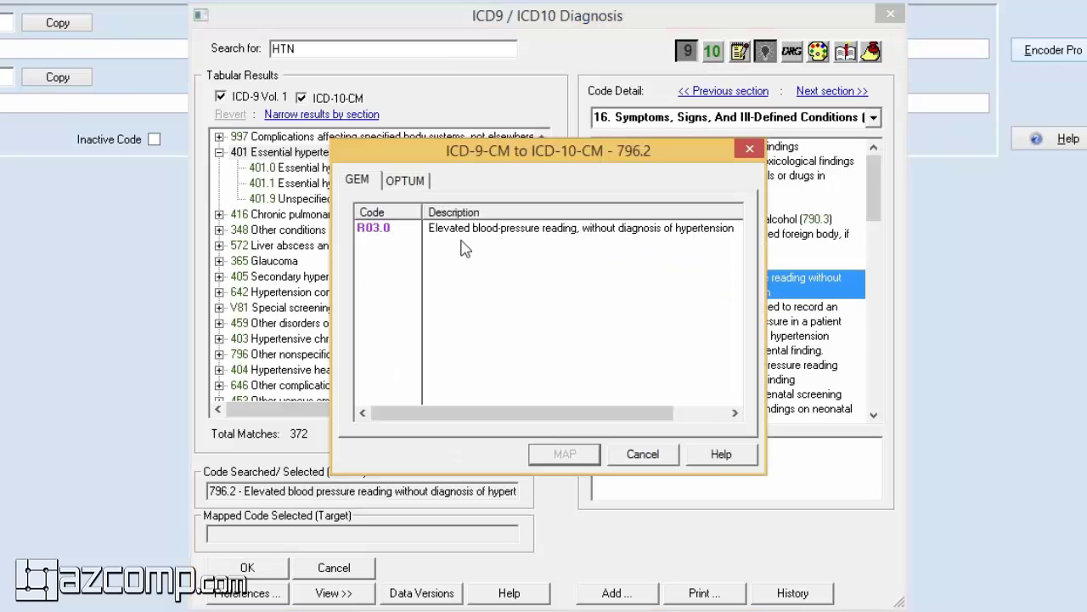
{"action": "left_click", "coordinate": [384, 234]}
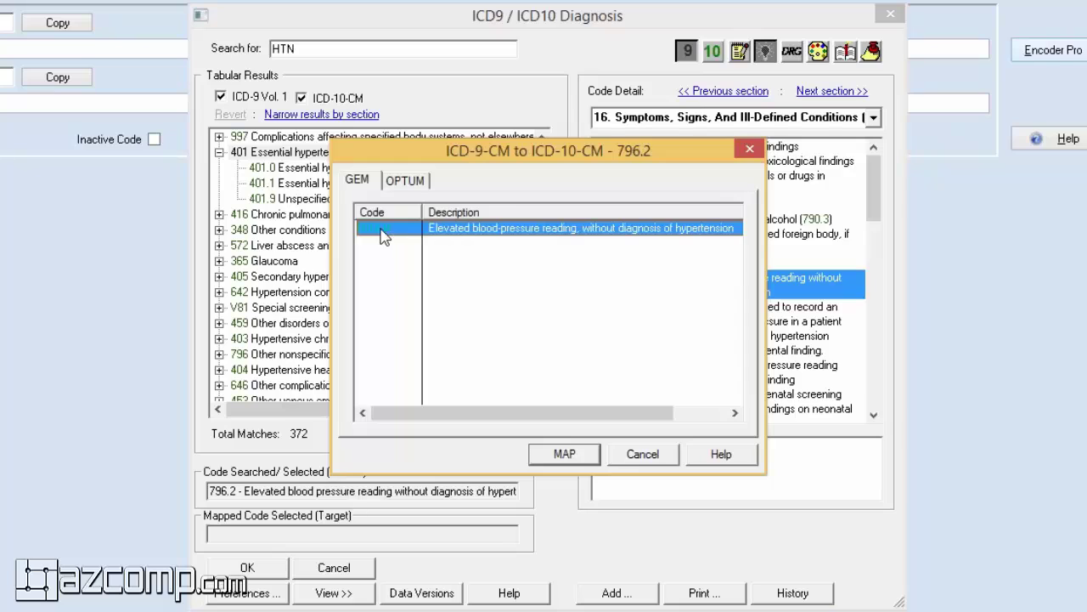
{"action": "left_click", "coordinate": [655, 460]}
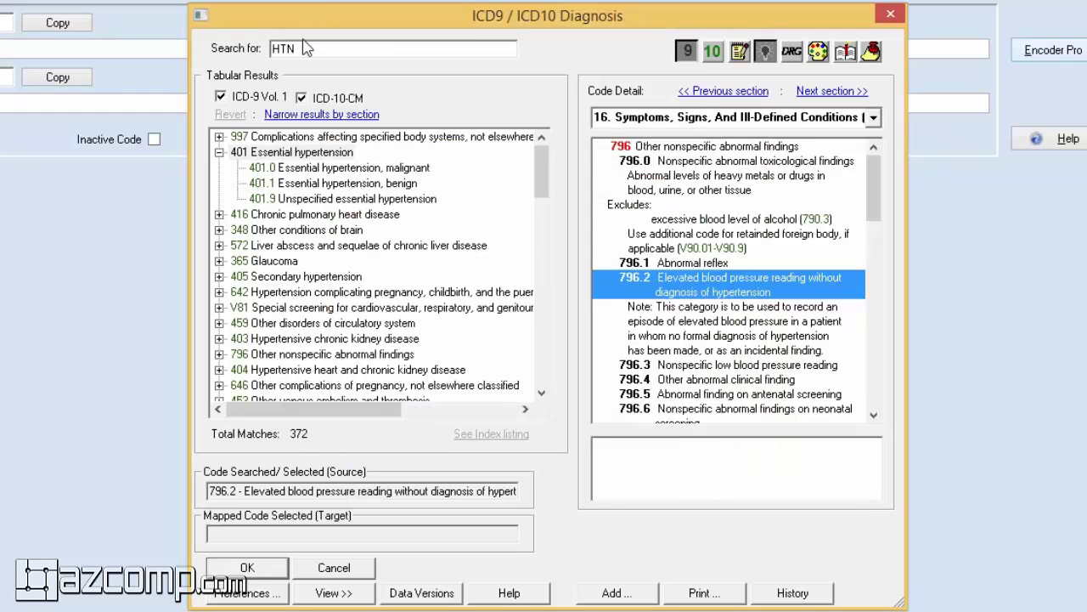
Search for "ankle pain" and select code 719.47 Pain in joint, ankle and foot, under 719.4 Pain in joint.
{"action": "left_click_drag", "start_coordinate": [308, 48], "coordinate": [255, 46]}
{"action": "type", "text": "ankle pain"}
{"action": "key", "text": "Return"}
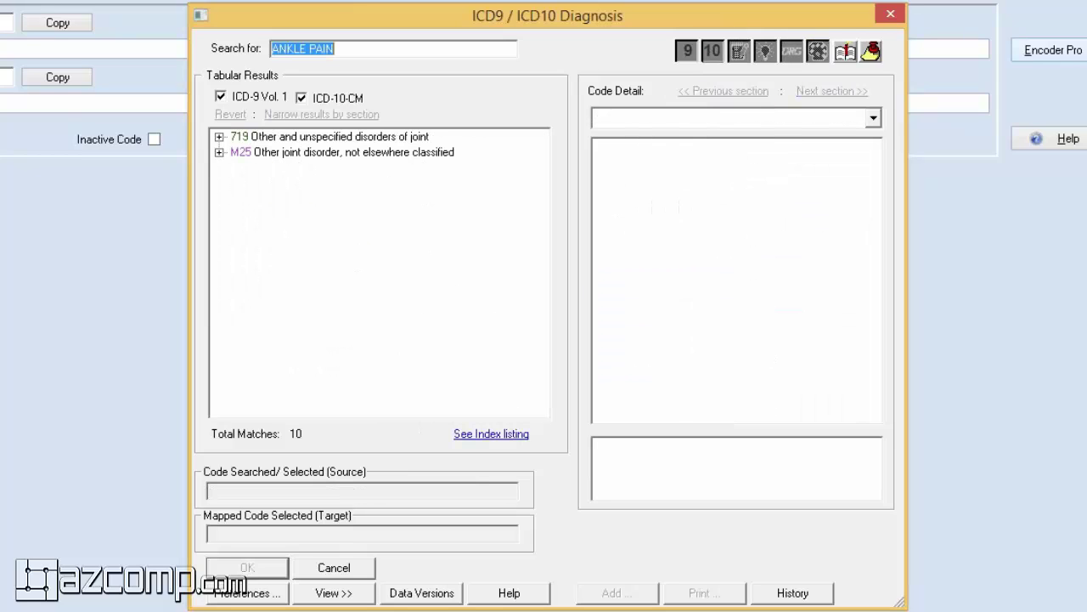
{"action": "left_click", "coordinate": [219, 137]}
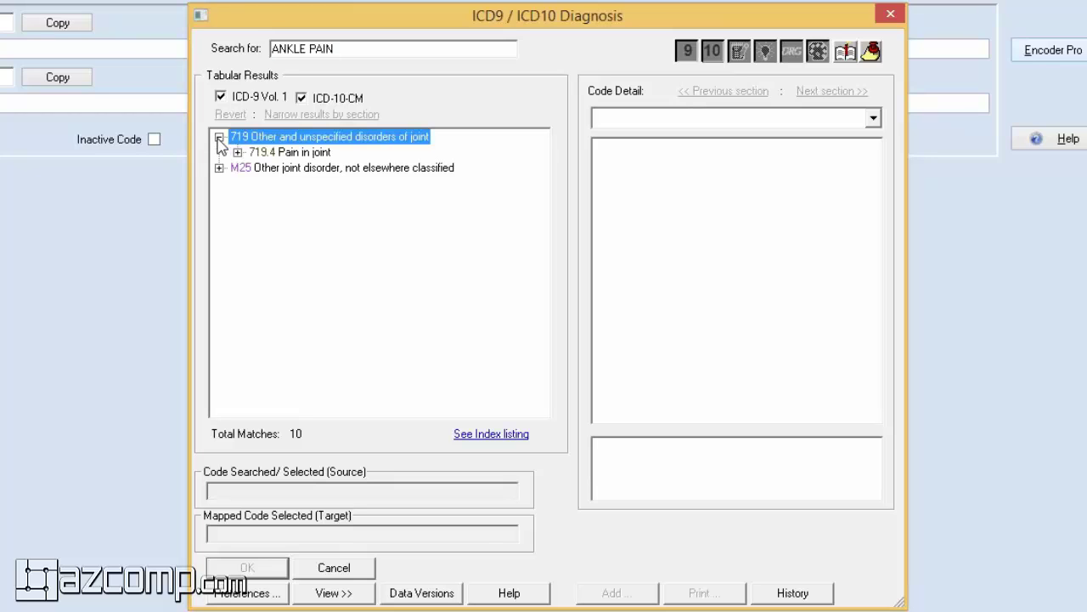
{"action": "left_click", "coordinate": [238, 152]}
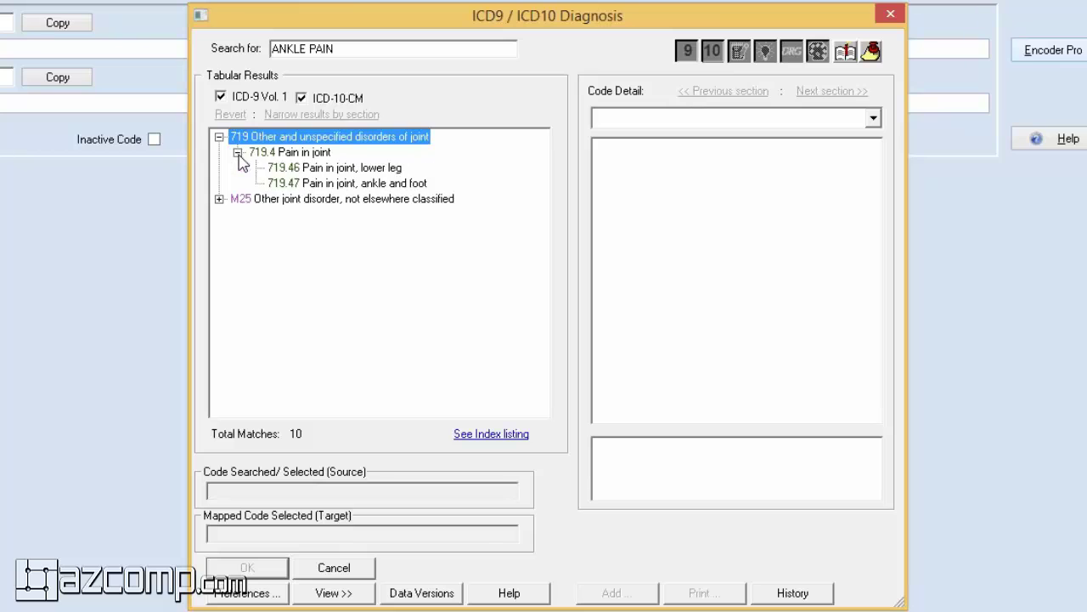
{"action": "left_click", "coordinate": [345, 187]}
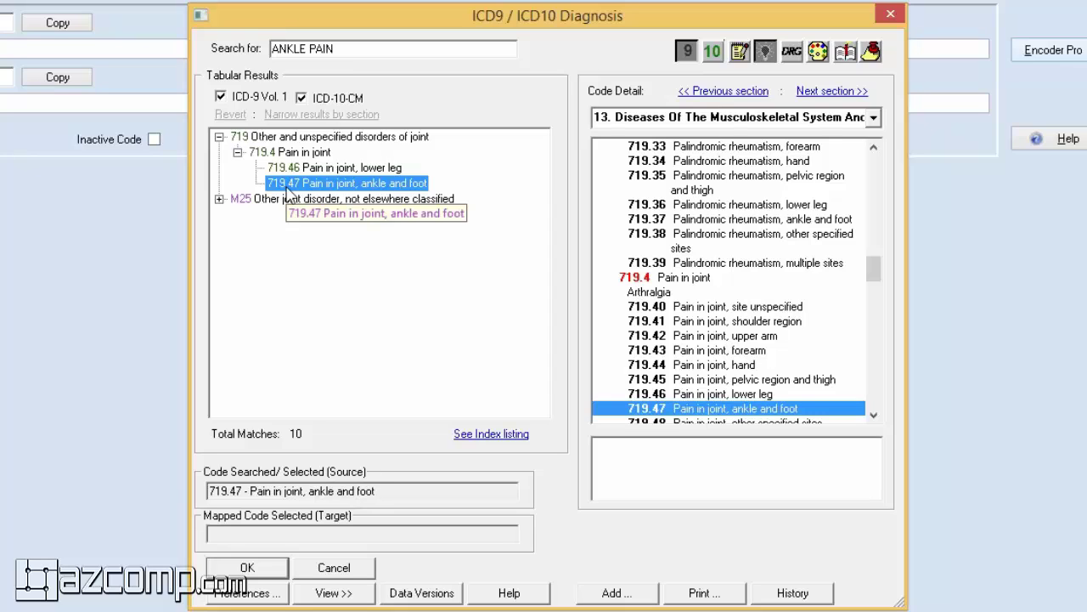
Map 719.47 to ICD-10 code M25.571 for the right ankle and foot, and accept the code pair.
{"action": "left_click", "coordinate": [712, 52]}
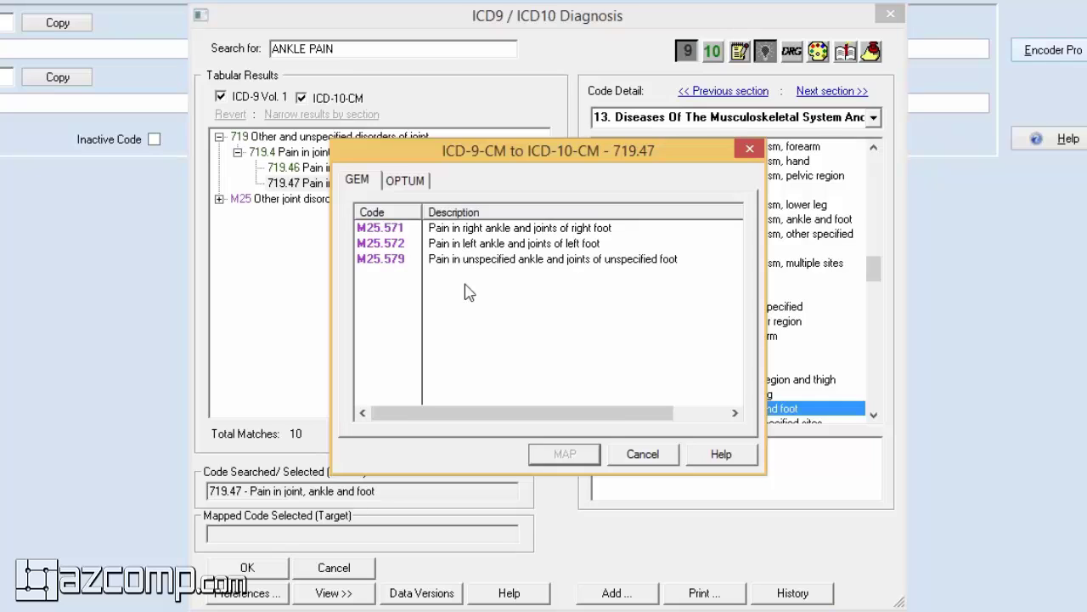
{"action": "left_click", "coordinate": [455, 227]}
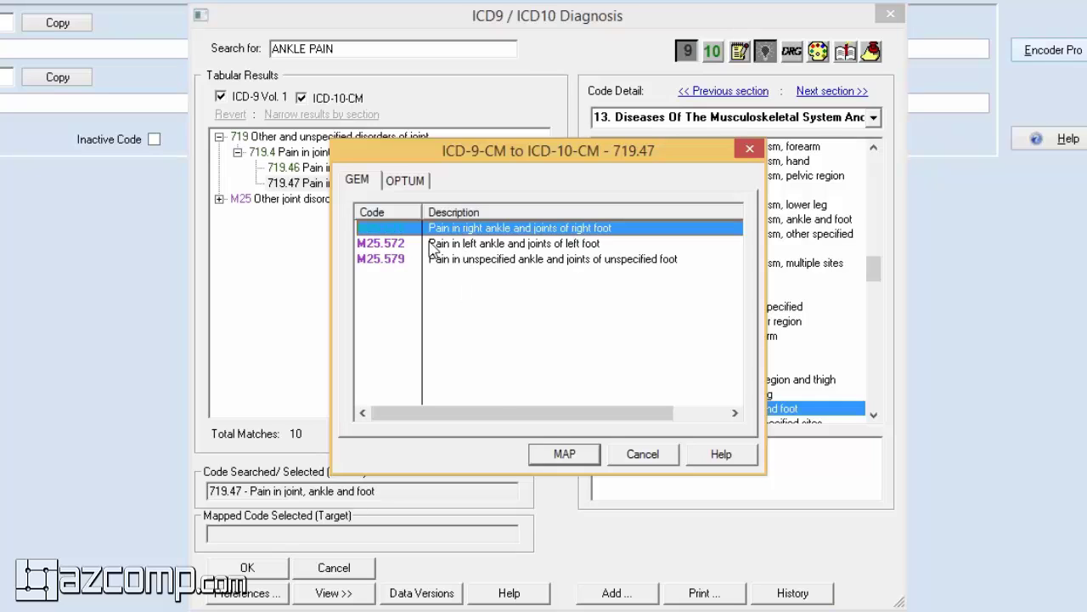
{"action": "left_click", "coordinate": [564, 454]}
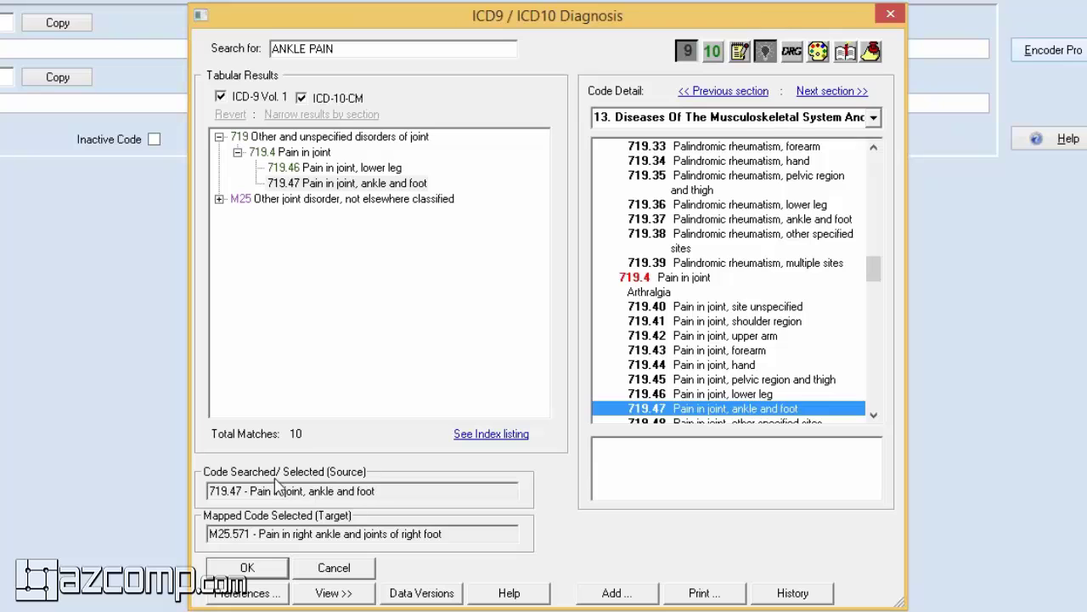
{"action": "left_click", "coordinate": [248, 570]}
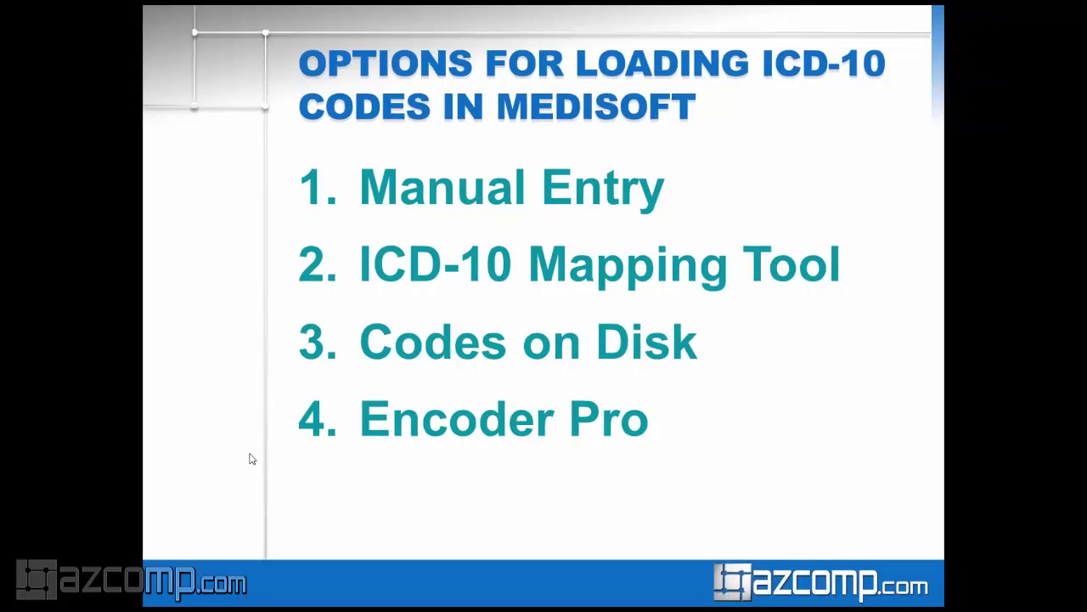
{"action": "key", "text": "Right"}
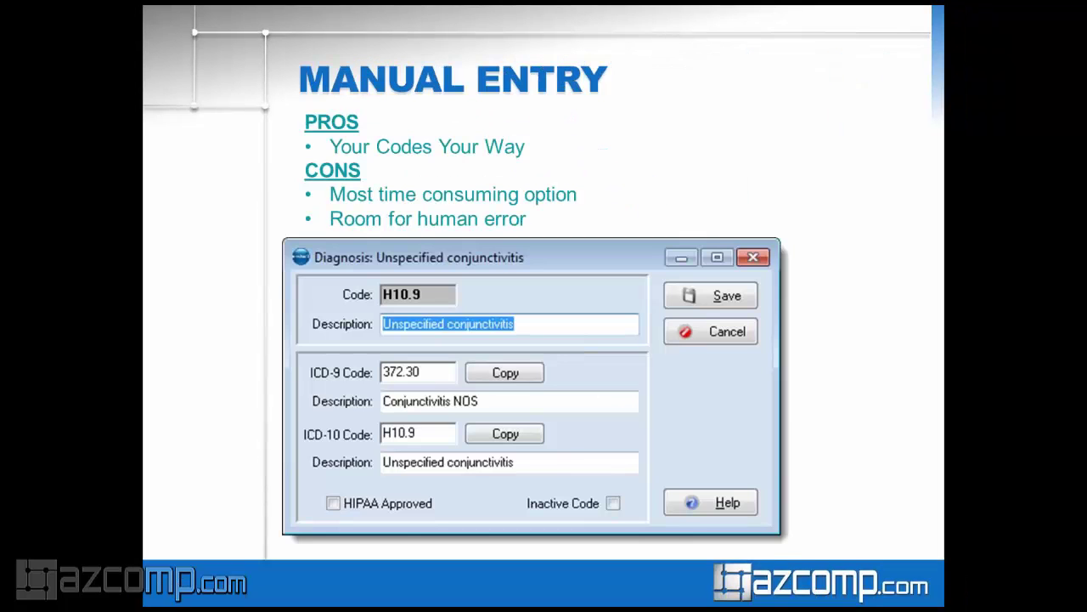